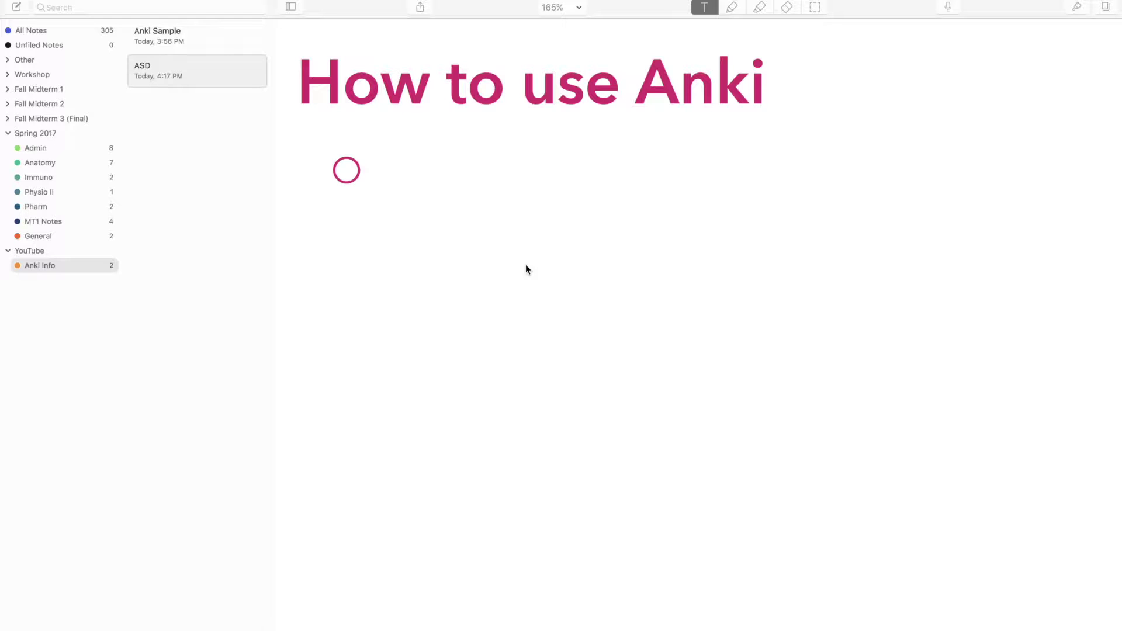
Step: Add the bullets "Intro", "Extensive" and "Anatomy" under the "How to use Anki" heading in the note
{"action": "left_click", "coordinate": [517, 195]}
{"action": "type", "text": "Intro"}
{"action": "key", "text": "Return"}
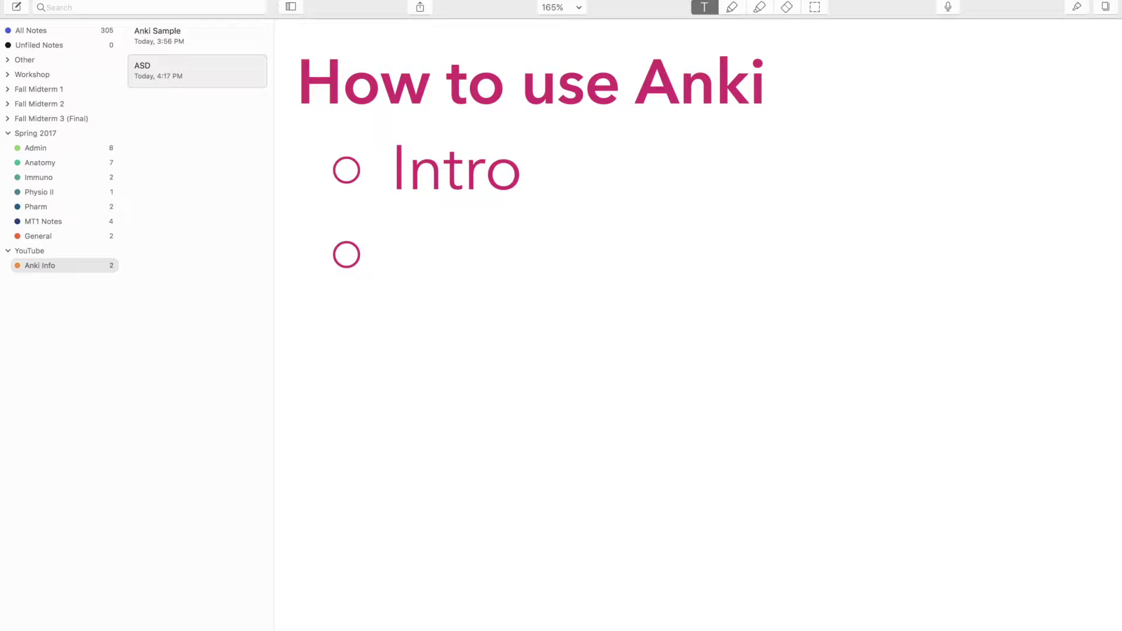
{"action": "type", "text": "E"}
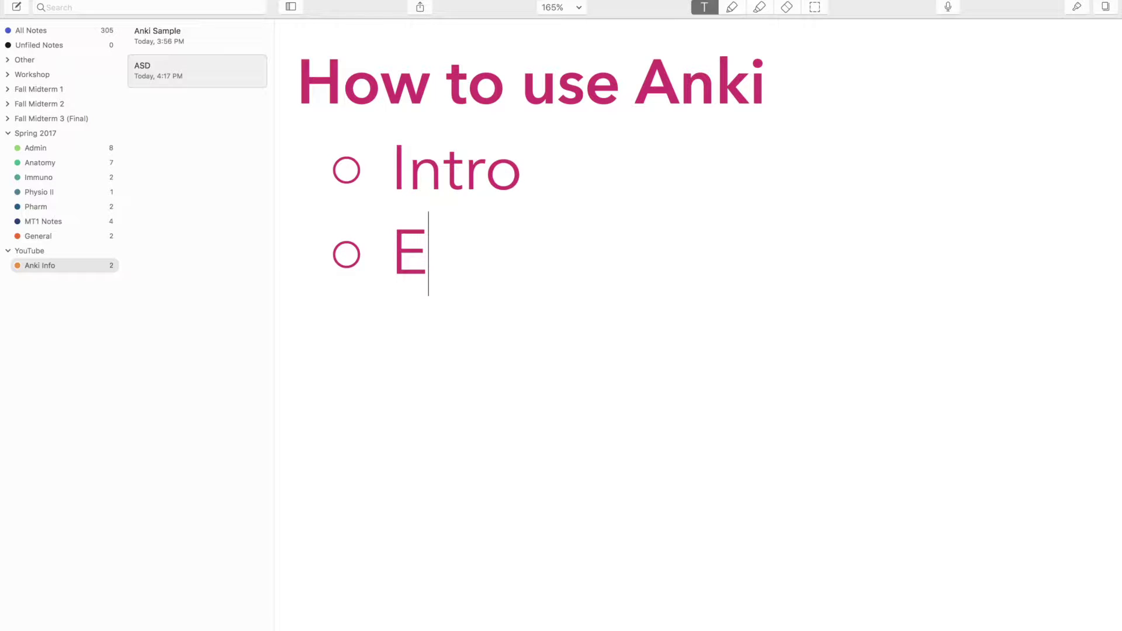
{"action": "type", "text": "xtensive"}
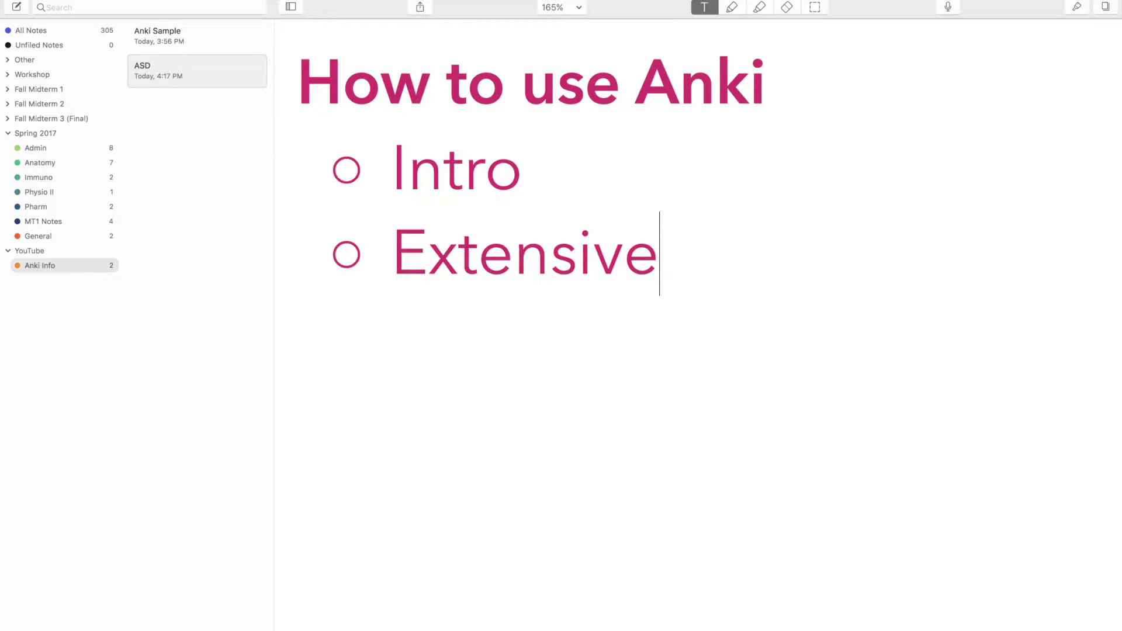
{"action": "key", "text": "Return"}
{"action": "type", "text": "Ana"}
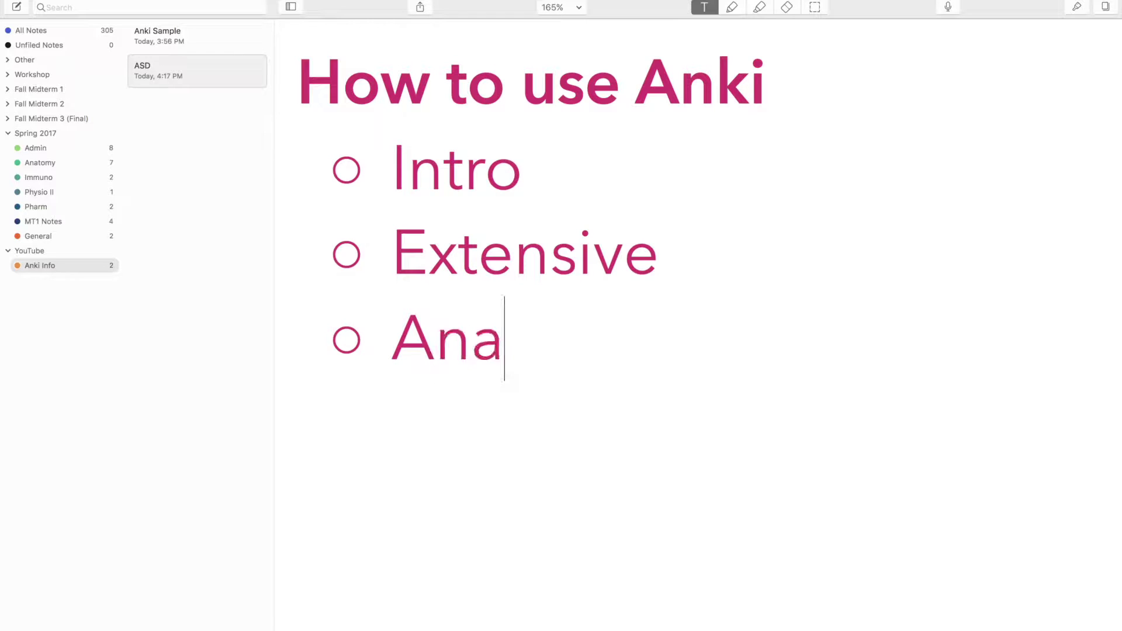
{"action": "type", "text": "tomy"}
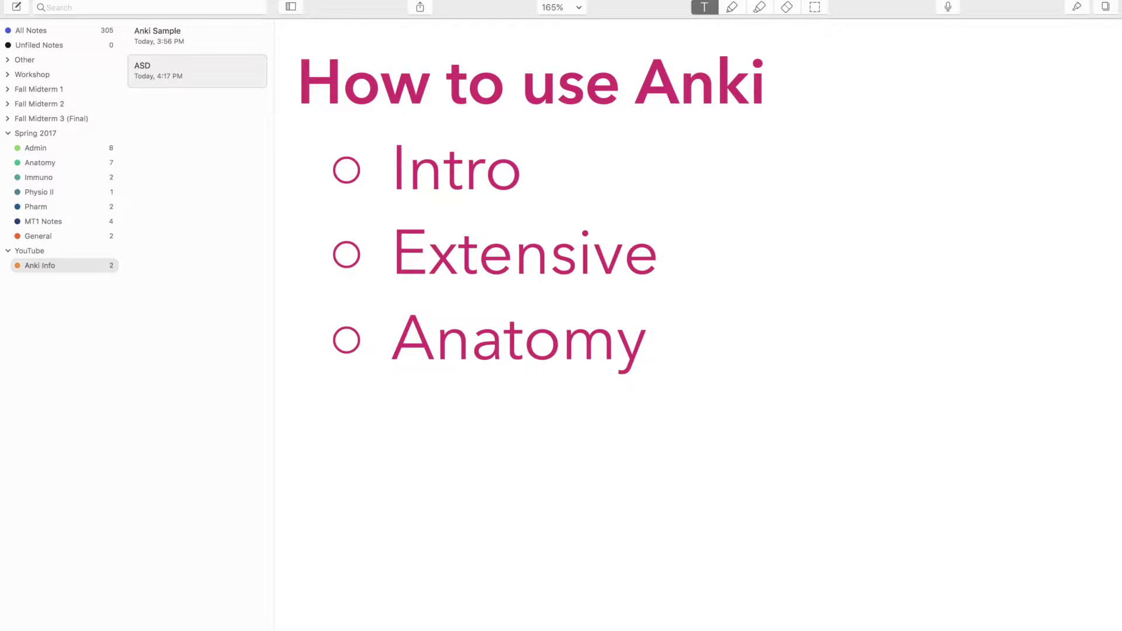
Step: Add a fourth bullet reading "iPhone / Device mobile" below Anatomy
{"action": "key", "text": "Return"}
{"action": "type", "text": "ipH"}
{"action": "key", "text": "BackSpace"}
{"action": "key", "text": "BackSpace"}
{"action": "type", "text": "pHon"}
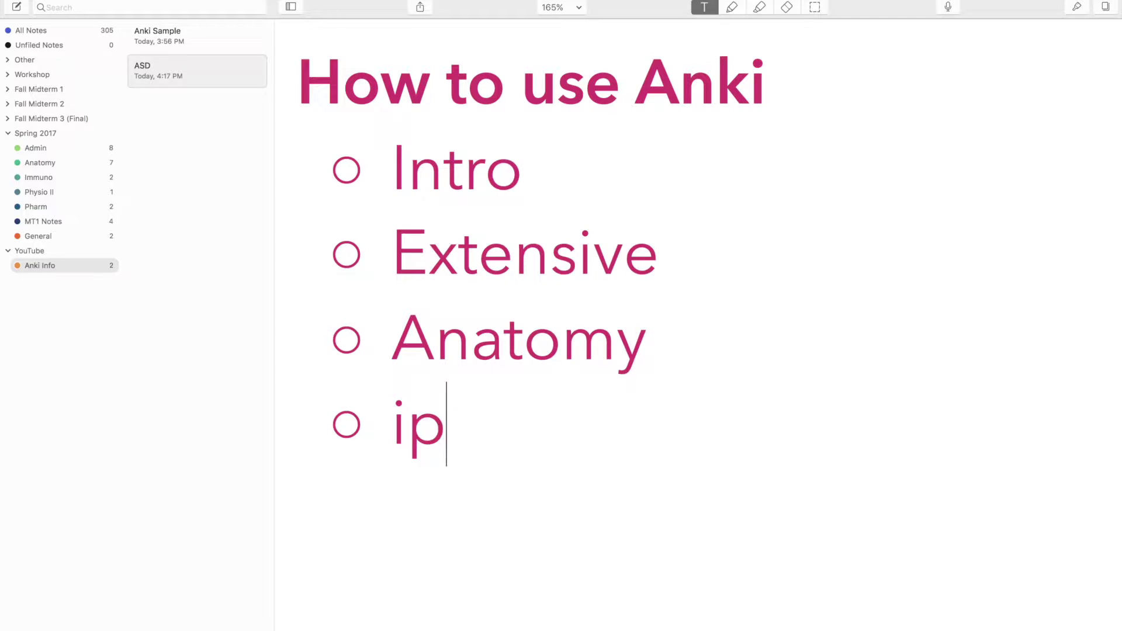
{"action": "key", "text": "BackSpace"}
{"action": "key", "text": "BackSpace"}
{"action": "key", "text": "BackSpace"}
{"action": "key", "text": "BackSpace"}
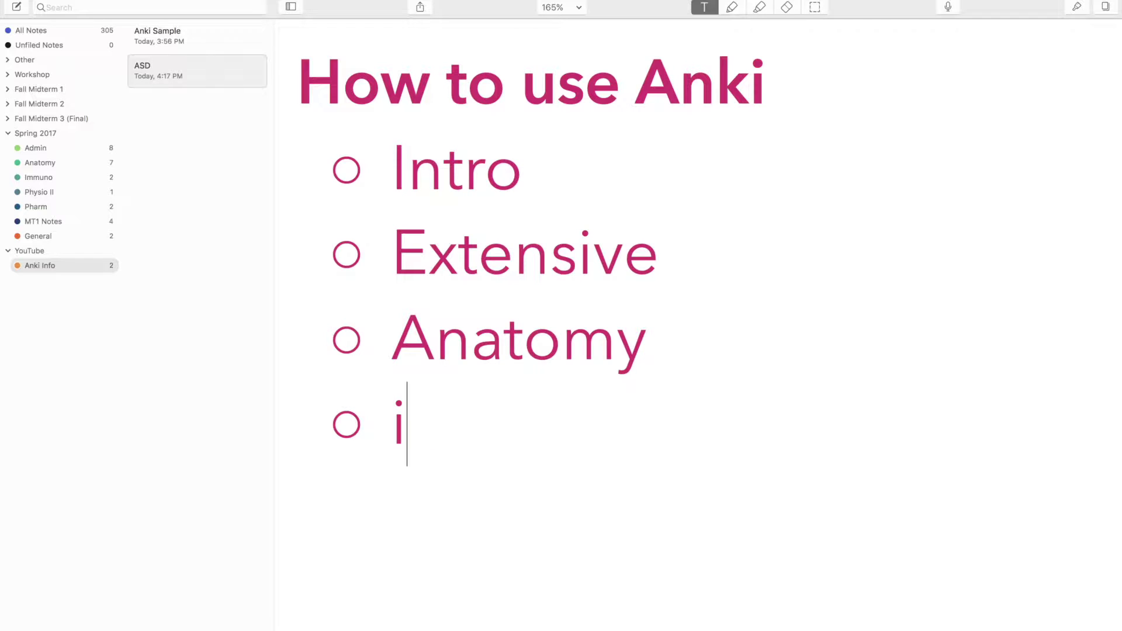
{"action": "type", "text": "p"}
{"action": "key", "text": "BackSpace"}
{"action": "type", "text": "Ph"}
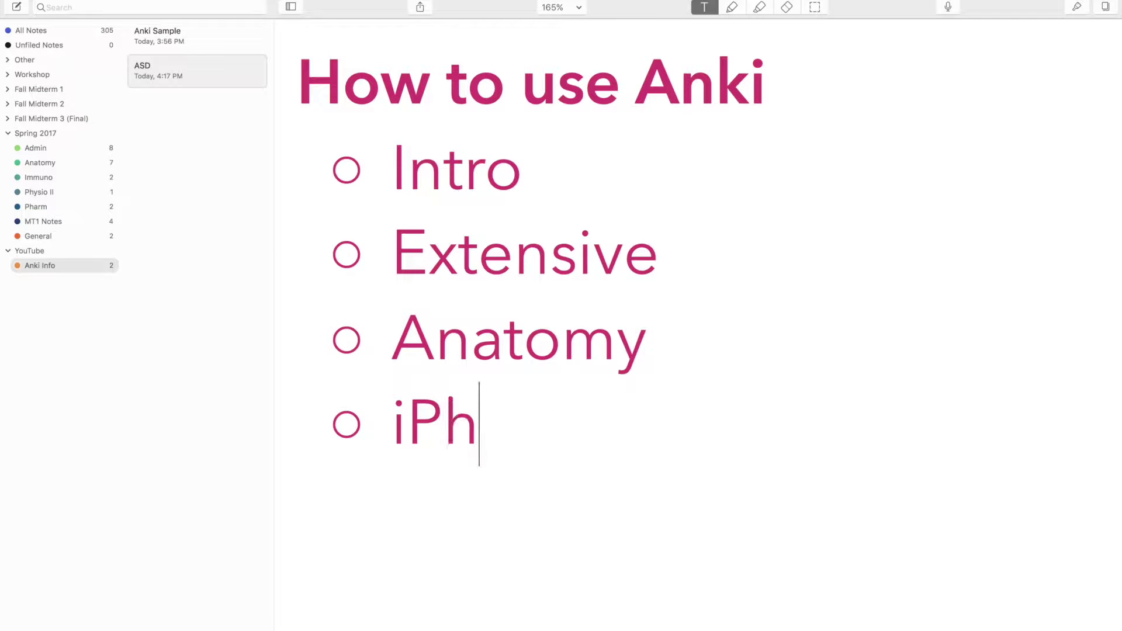
{"action": "type", "text": "one / Dev"}
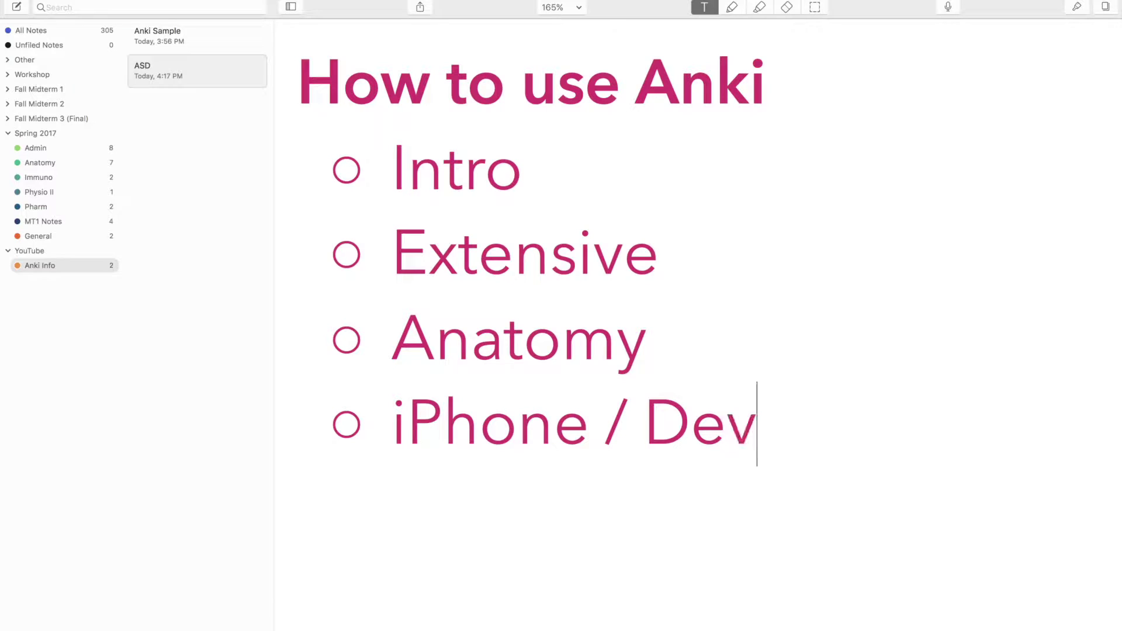
{"action": "type", "text": "ice mobile"}
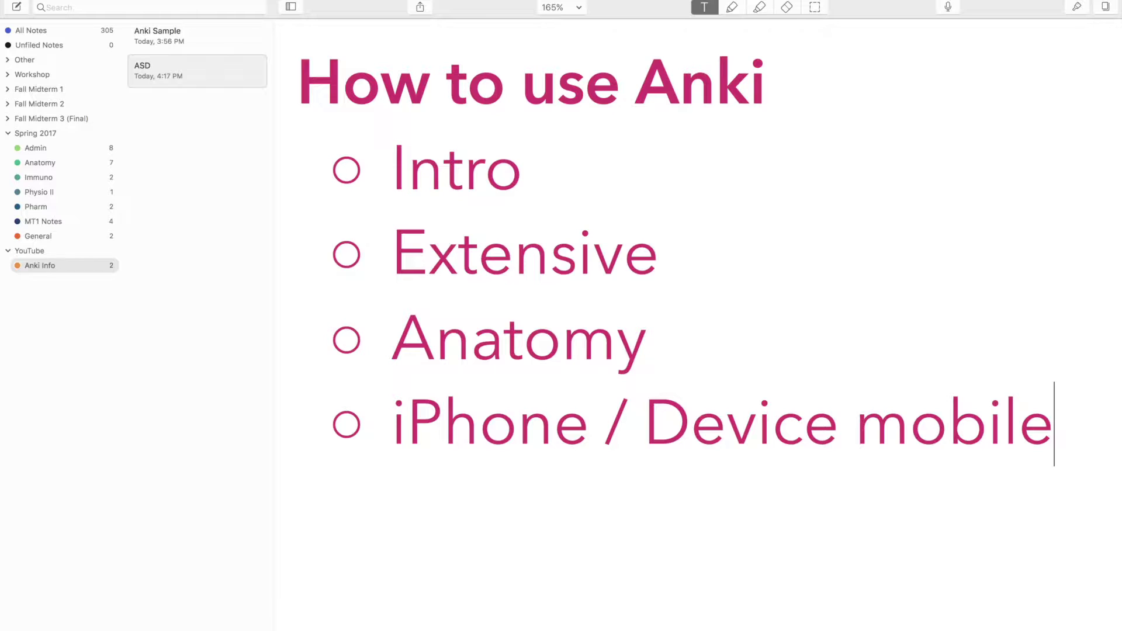
Step: Add a final bullet containing "..." at the end of the How to use Anki list
{"action": "key", "text": "Return"}
{"action": "type", "text": "..."}
{"action": "left_click", "coordinate": [393, 520]}
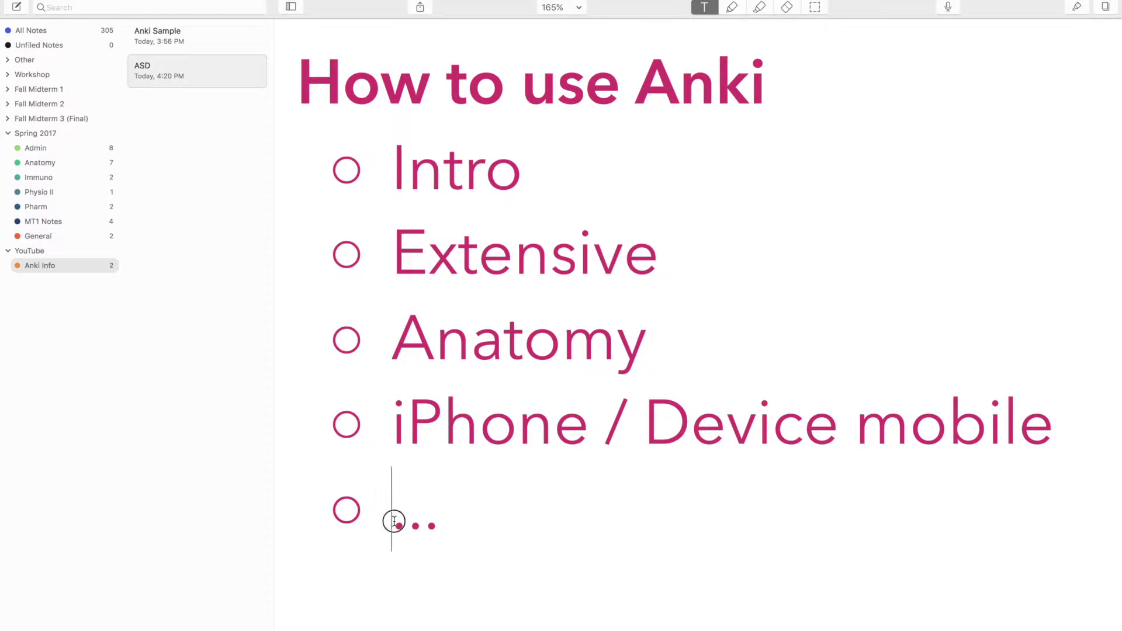
{"action": "left_click", "coordinate": [424, 521]}
{"action": "left_click", "coordinate": [411, 521]}
{"action": "left_click", "coordinate": [475, 519]}
Step: Review the "1. Intro" section and its list of topics further down the note
{"action": "scroll", "coordinate": [589, 244], "scroll_direction": "down", "scroll_amount": 15}
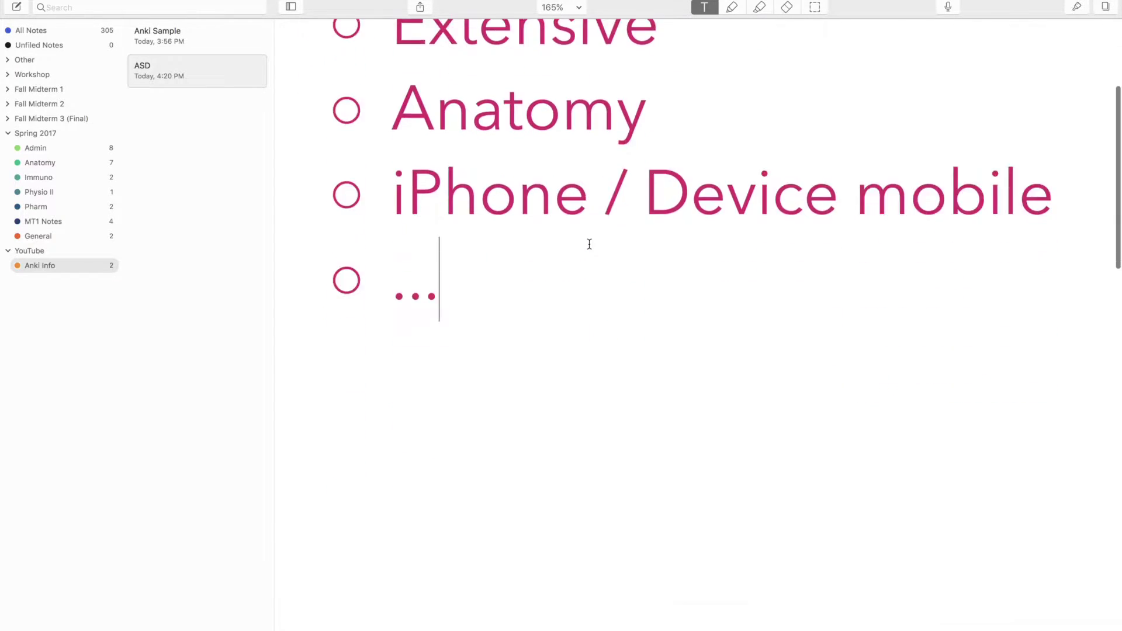
{"action": "scroll", "coordinate": [589, 245], "scroll_direction": "down", "scroll_amount": 5}
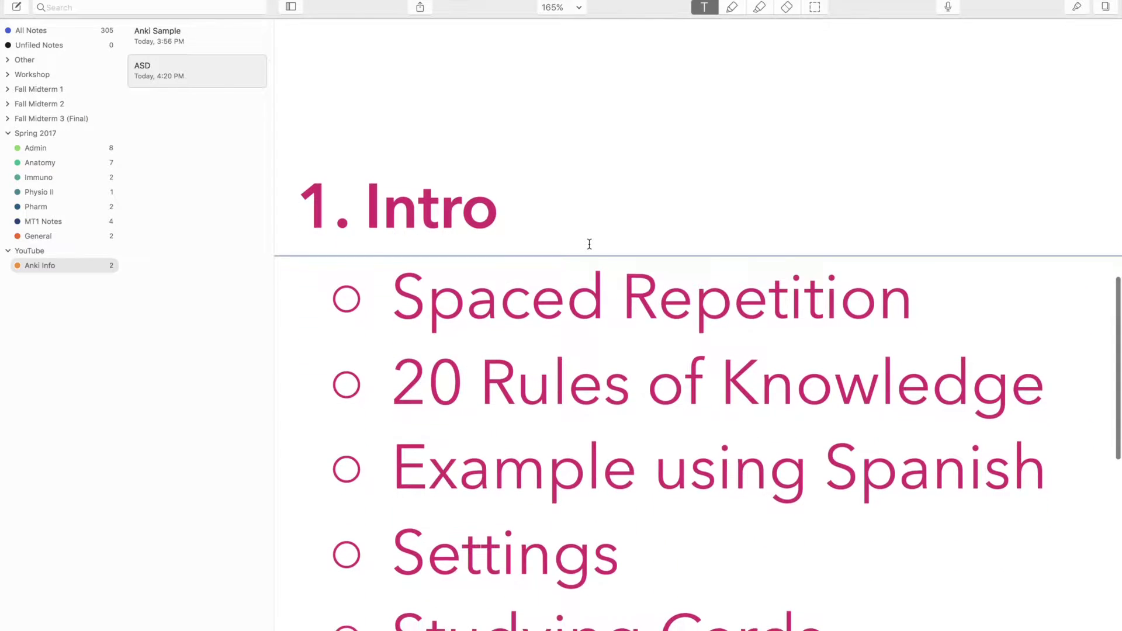
{"action": "scroll", "coordinate": [452, 397], "scroll_direction": "down", "scroll_amount": 4}
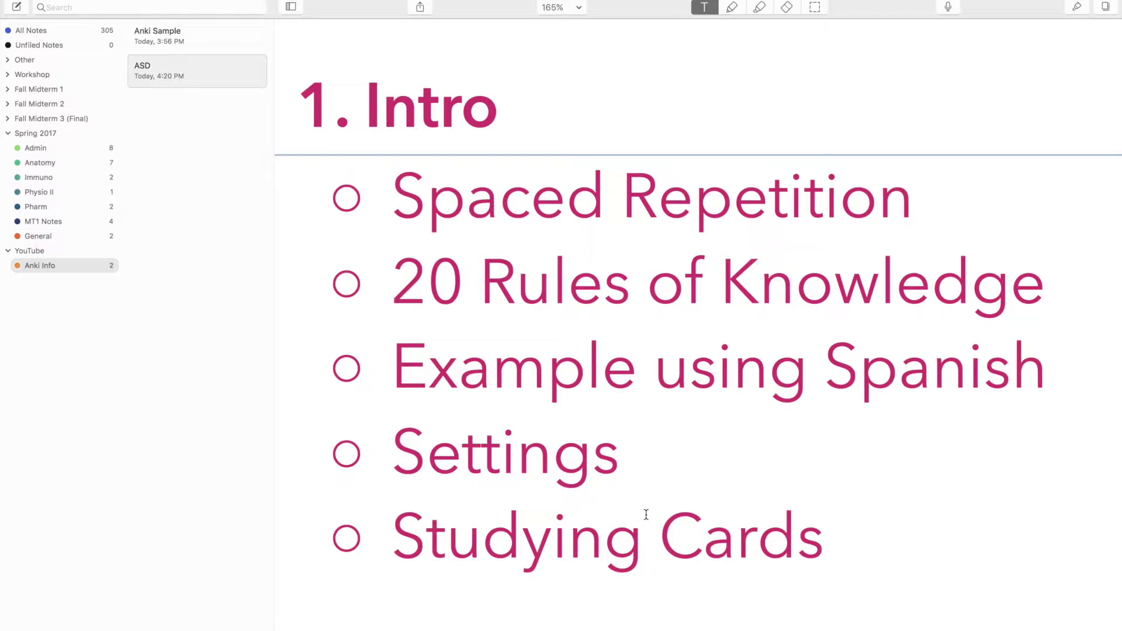
Step: Switch to the Anki website in Safari, bring up Anki's deck list, and return to the website
{"action": "mouse_move", "coordinate": [528, 625]}
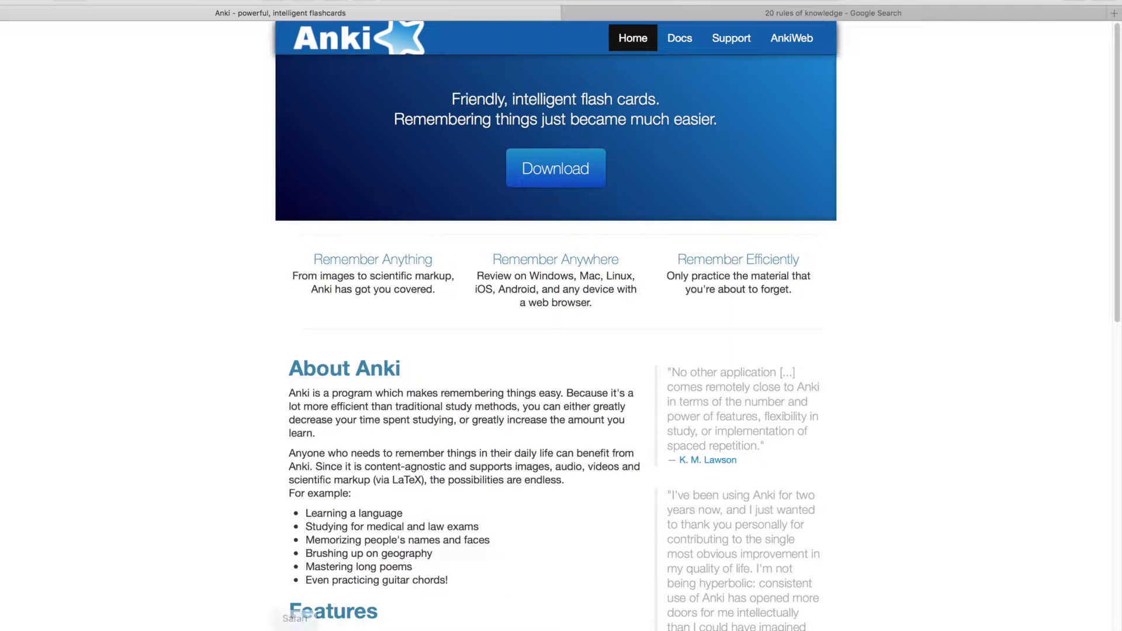
{"action": "left_click", "coordinate": [363, 624]}
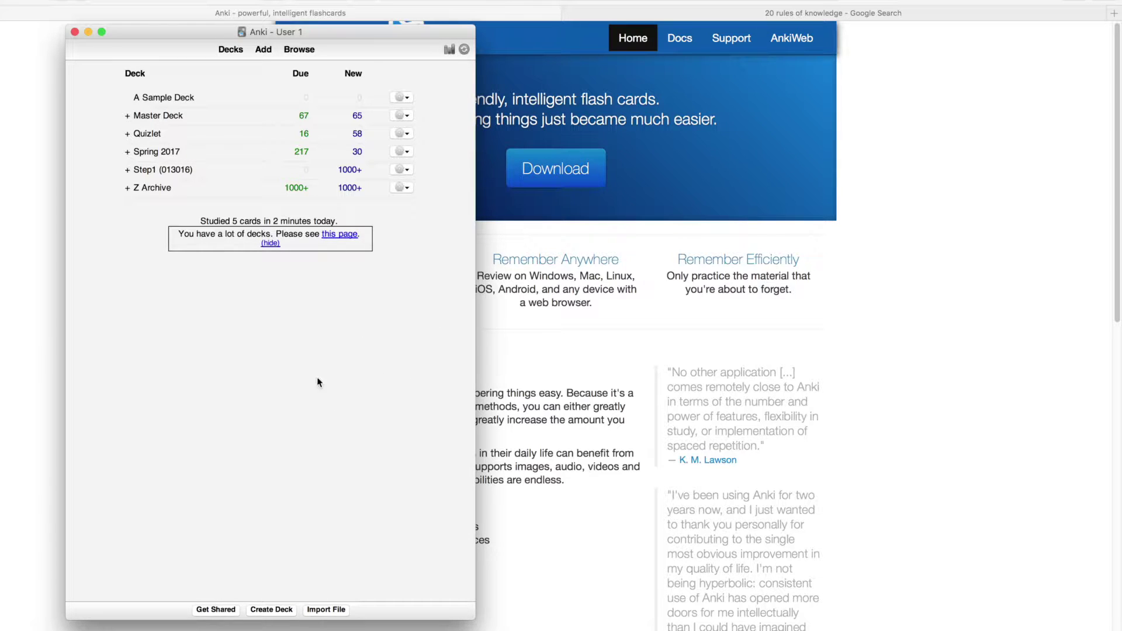
{"action": "left_click", "coordinate": [948, 139]}
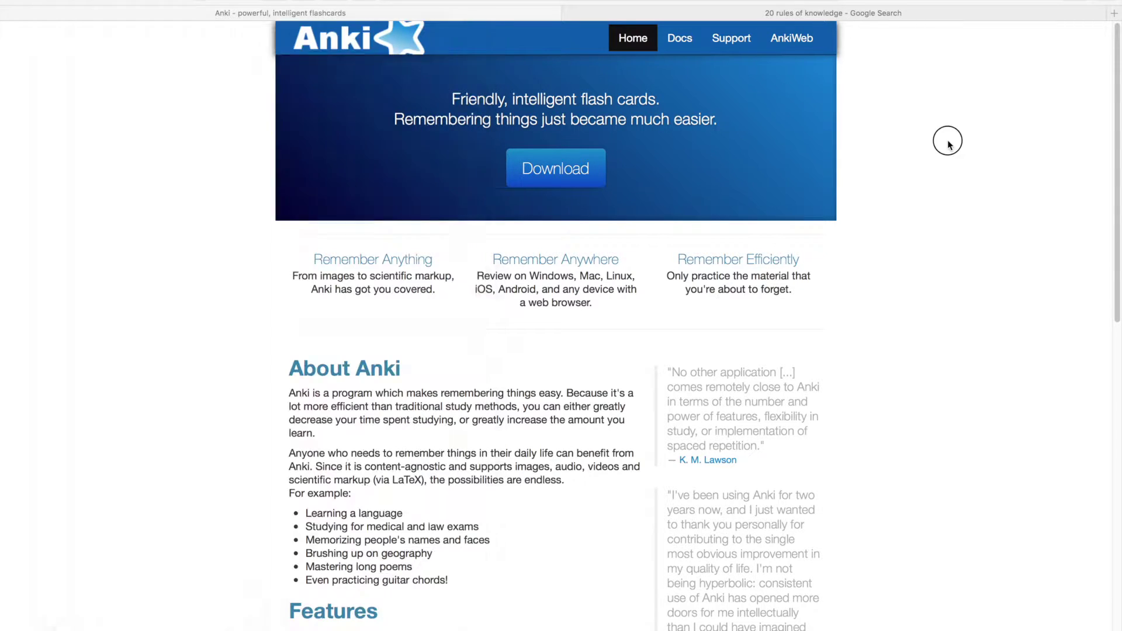
Step: Show the Google results for "20 rules of knowledge" and open SuperMemo's "Effective learning: Twenty rules of formulating knowledge" article
{"action": "left_click", "coordinate": [793, 11]}
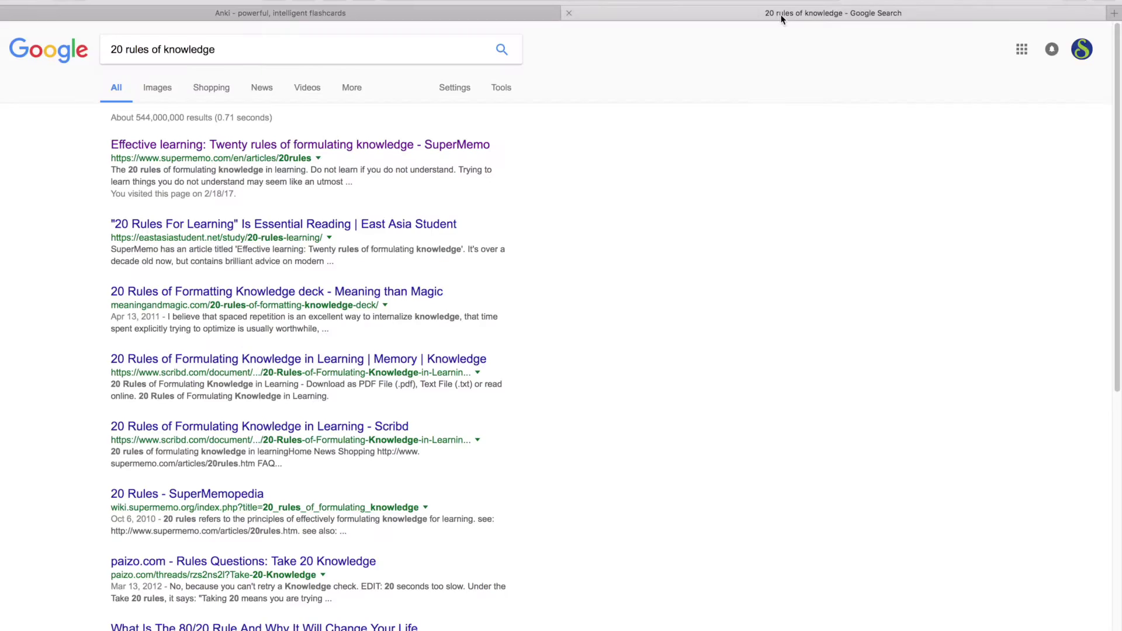
{"action": "triple_click", "coordinate": [142, 49]}
{"action": "left_click", "coordinate": [224, 46]}
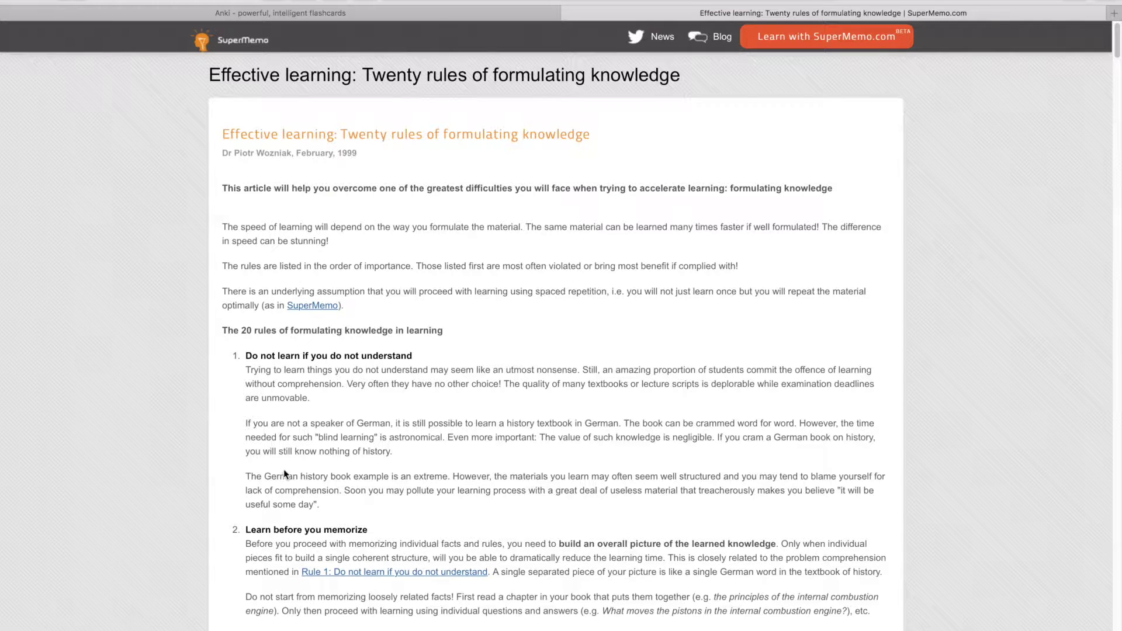
Step: Highlight and read the article's first two rules, "Do not learn if you do not understand" and "Learn before you memorize"
{"action": "left_click_drag", "start_coordinate": [245, 355], "coordinate": [435, 358]}
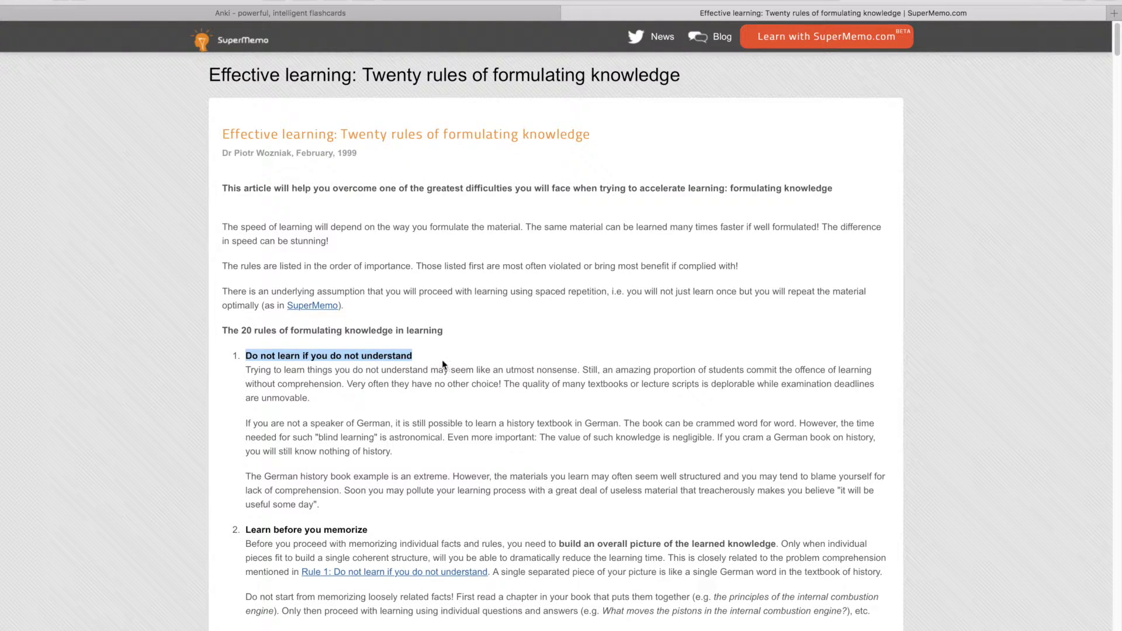
{"action": "left_click", "coordinate": [442, 364]}
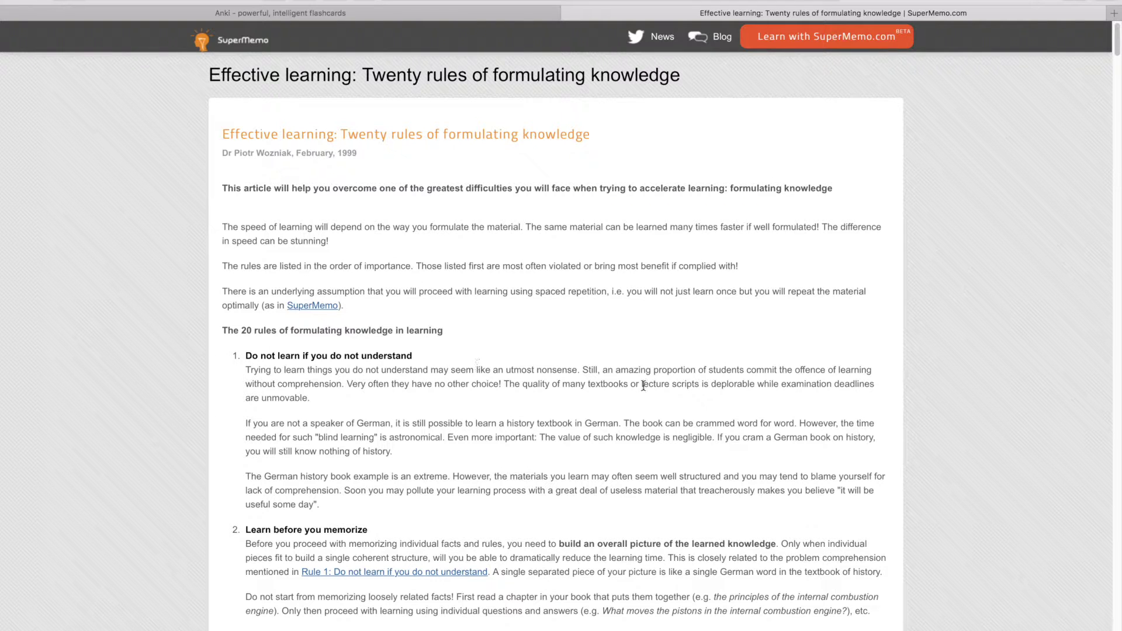
{"action": "left_click_drag", "start_coordinate": [257, 354], "coordinate": [432, 394]}
{"action": "left_click", "coordinate": [425, 422]}
{"action": "left_click_drag", "start_coordinate": [245, 359], "coordinate": [337, 419]}
{"action": "left_click_drag", "start_coordinate": [252, 529], "coordinate": [392, 529]}
{"action": "left_click", "coordinate": [392, 529]}
{"action": "left_click_drag", "start_coordinate": [318, 505], "coordinate": [271, 438]}
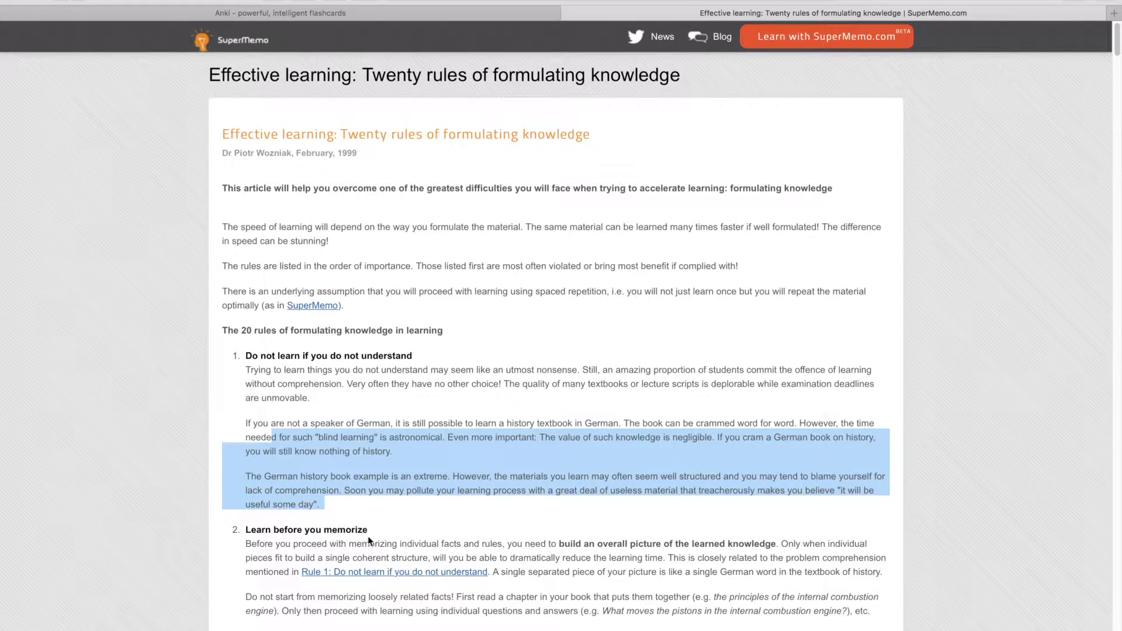
Step: Skim the following rules of the article, through the Dead Sea examples to the SuperMemo recipe
{"action": "scroll", "coordinate": [444, 339], "scroll_direction": "down", "scroll_amount": 1}
{"action": "scroll", "coordinate": [444, 339], "scroll_direction": "down", "scroll_amount": 8}
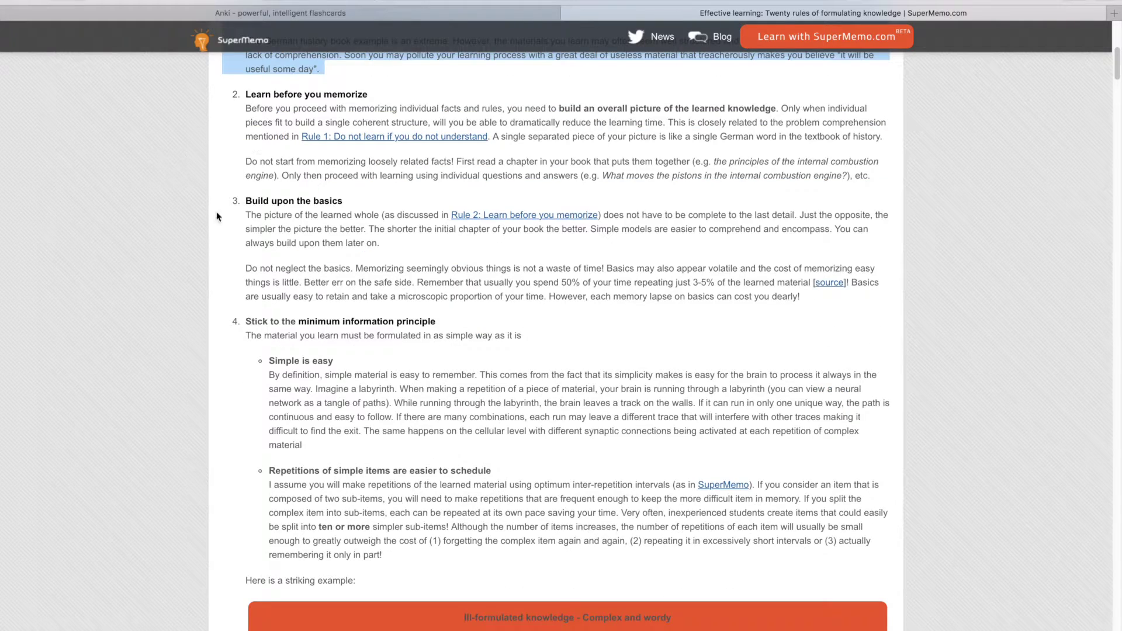
{"action": "scroll", "coordinate": [345, 356], "scroll_direction": "down", "scroll_amount": 4}
{"action": "scroll", "coordinate": [345, 356], "scroll_direction": "down", "scroll_amount": 20}
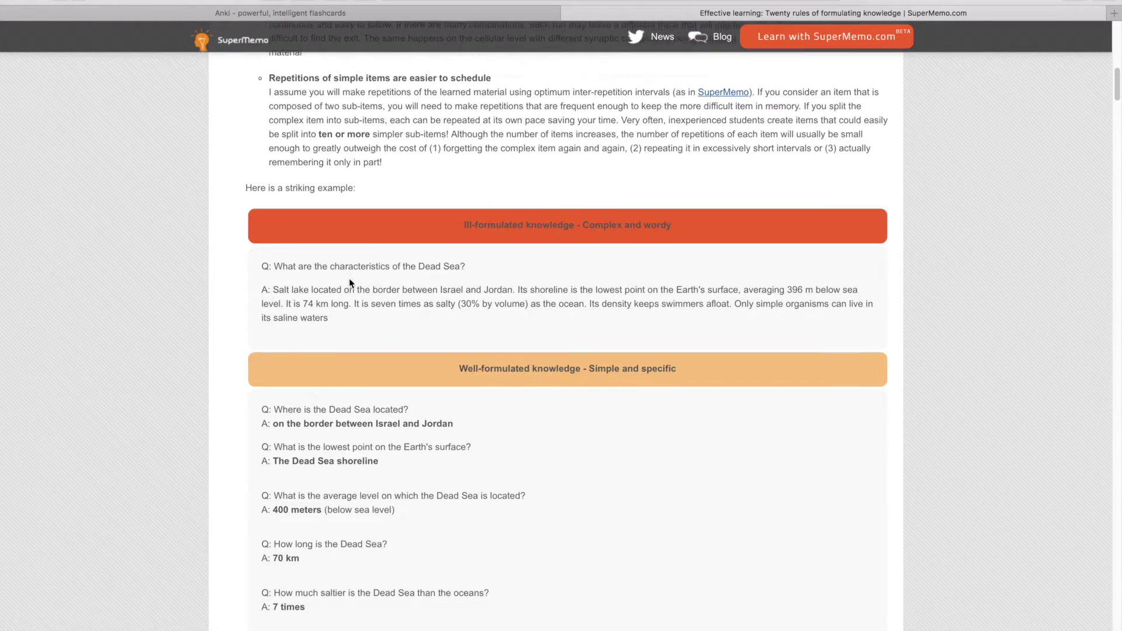
{"action": "scroll", "coordinate": [374, 283], "scroll_direction": "down", "scroll_amount": 15}
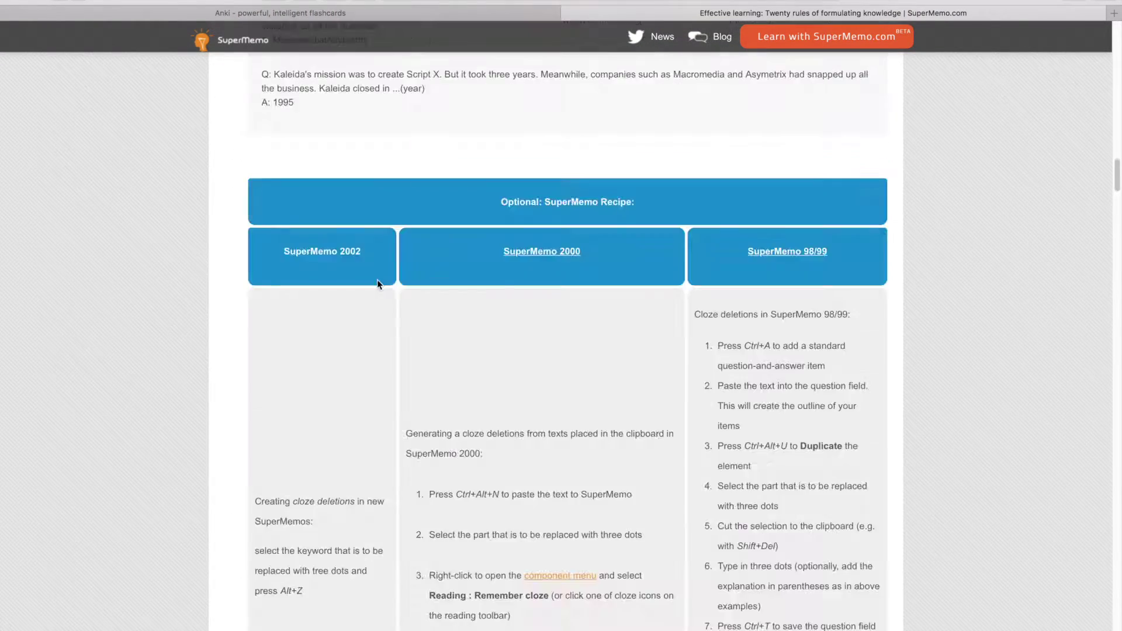
Step: Switch back to the note-taking app and open the "Anki Sample" note with the forgetting curve graph
{"action": "mouse_move", "coordinate": [466, 624]}
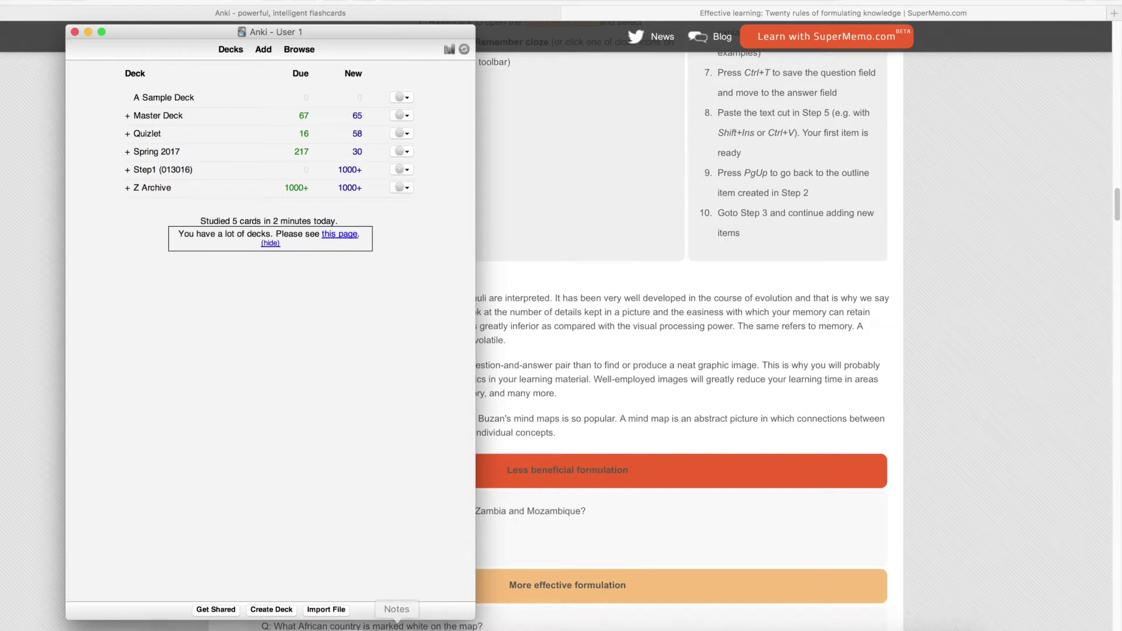
{"action": "left_click", "coordinate": [464, 620]}
{"action": "left_click", "coordinate": [188, 36]}
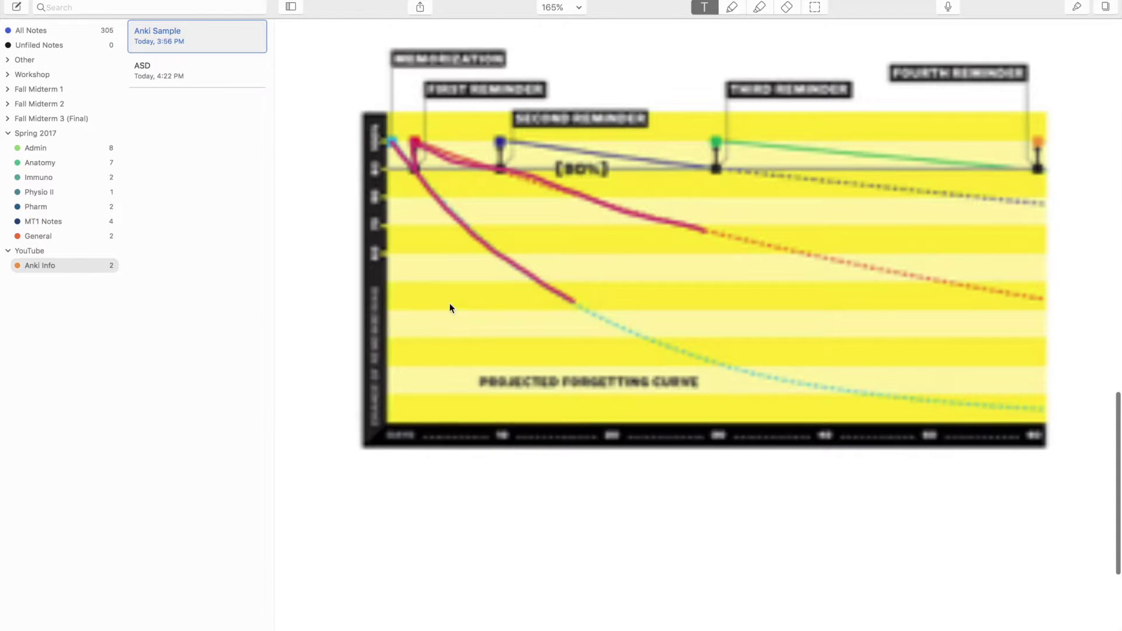
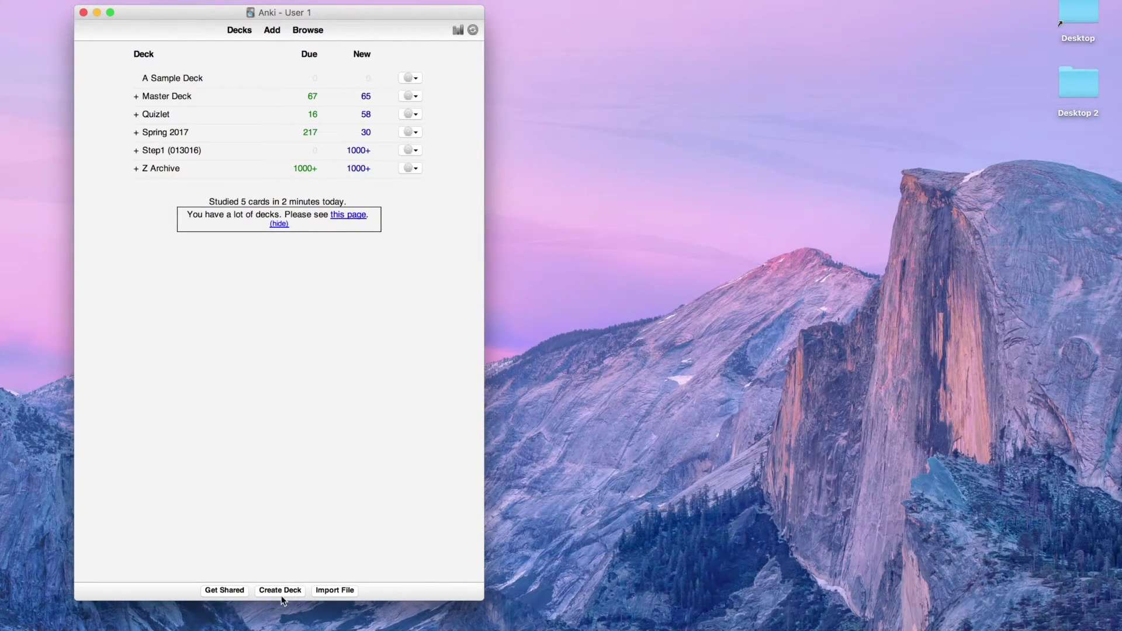
Step: Create a Nouns subdeck in Anki by naming a new deck "A Sample Deck::Nouns"
{"action": "left_click", "coordinate": [279, 592]}
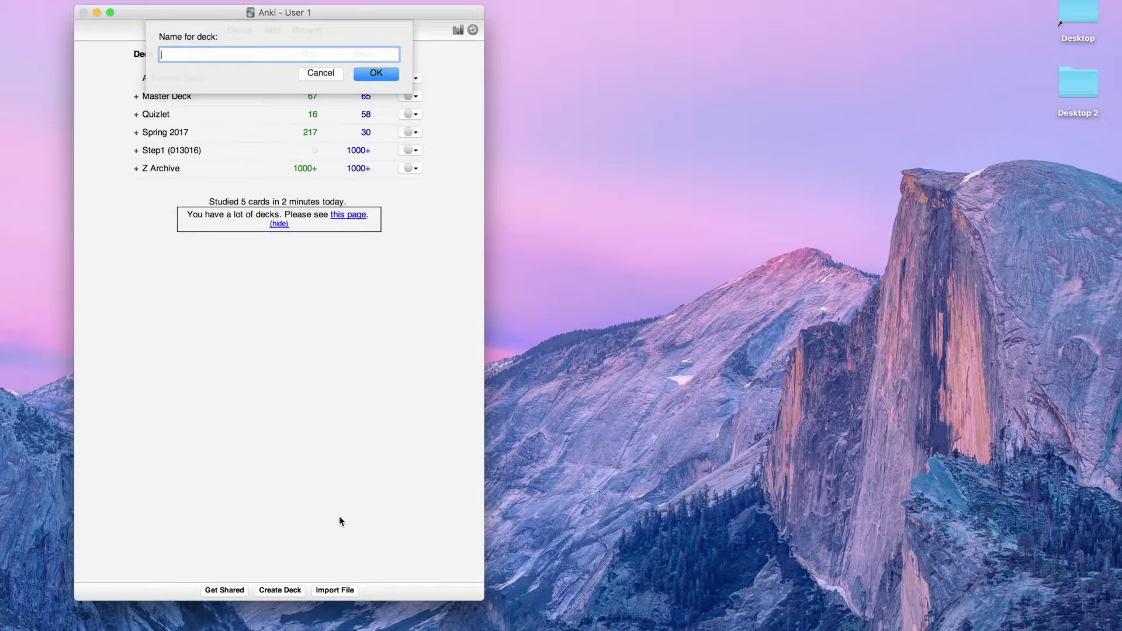
{"action": "type", "text": "A Sample Deck::"}
{"action": "type", "text": "Nouns"}
{"action": "left_click", "coordinate": [395, 73]}
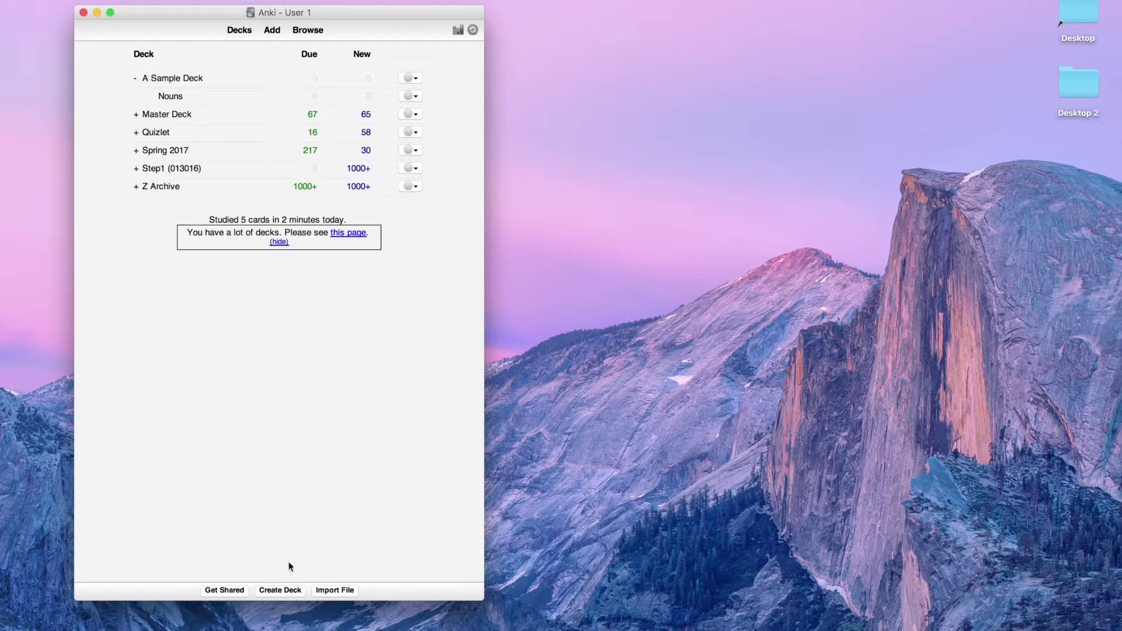
Step: Create a new deck named "Numbers" and nest it under A Sample Deck
{"action": "left_click", "coordinate": [281, 591]}
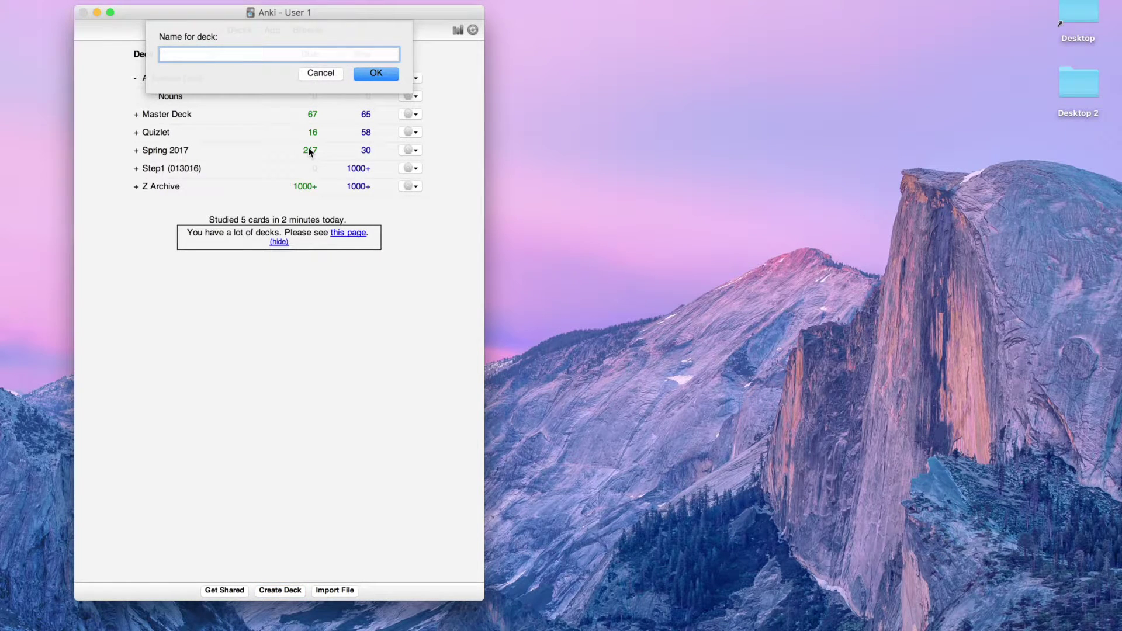
{"action": "type", "text": "Numbers"}
{"action": "left_click", "coordinate": [377, 73]}
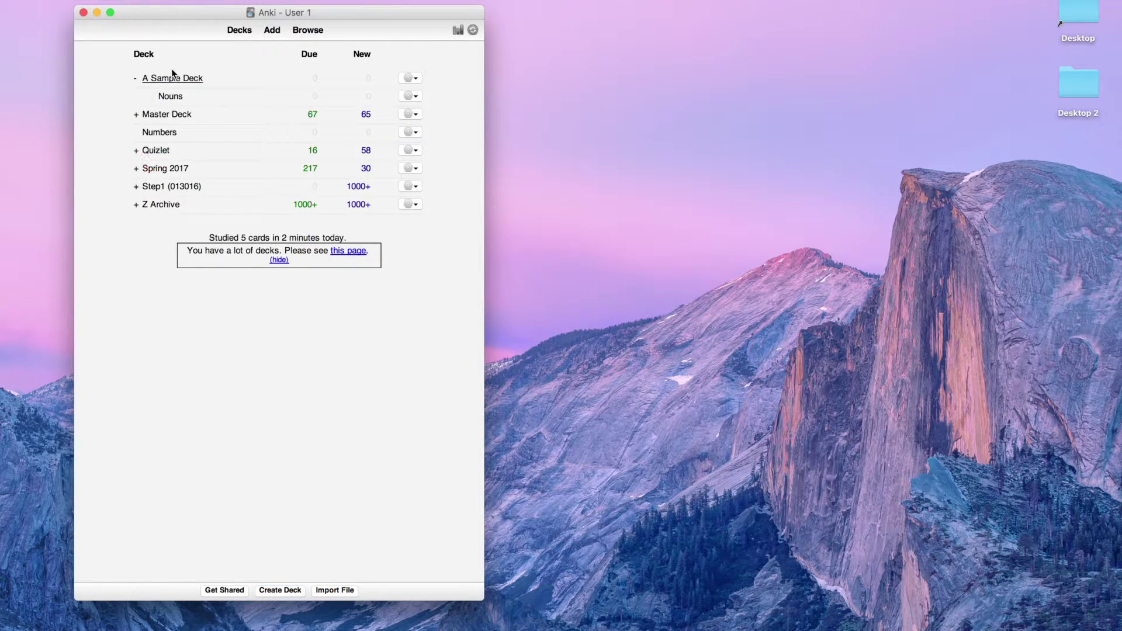
{"action": "left_click_drag", "start_coordinate": [159, 132], "coordinate": [165, 78]}
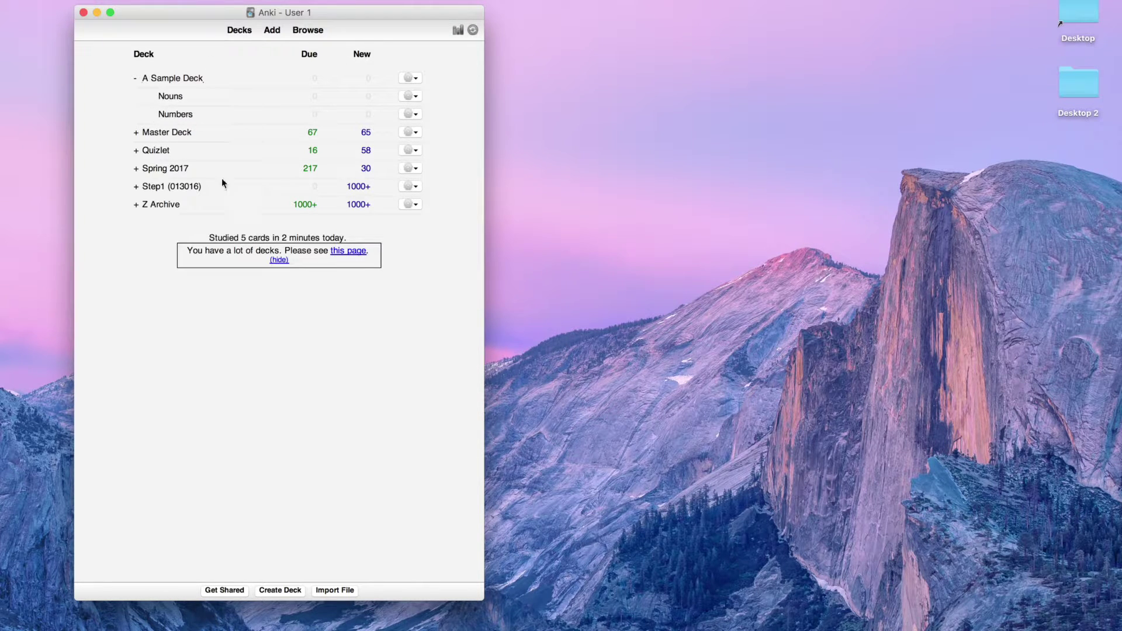
Step: Start a new note in the Nouns subdeck and choose saBasic as its note type
{"action": "left_click", "coordinate": [170, 99]}
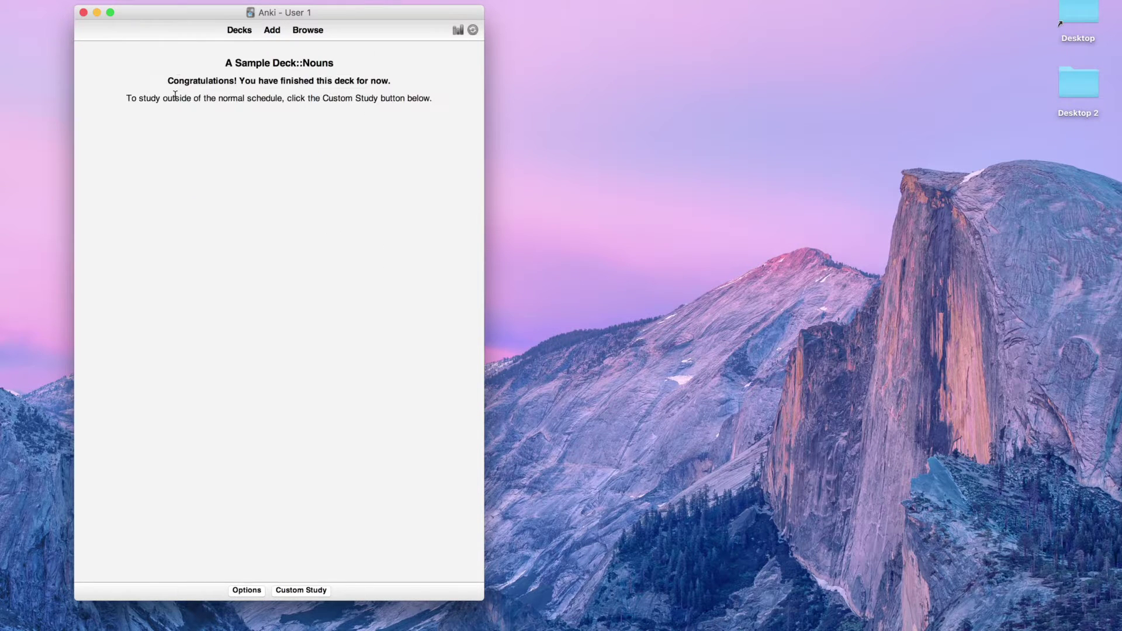
{"action": "left_click", "coordinate": [273, 32]}
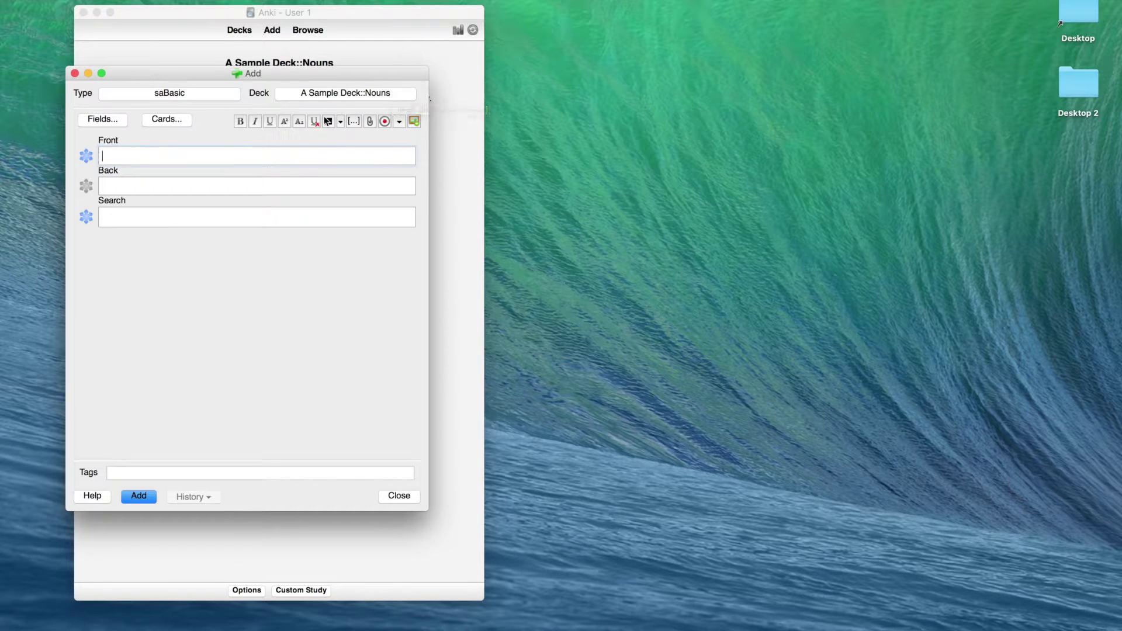
{"action": "left_click_drag", "start_coordinate": [207, 77], "coordinate": [235, 69]}
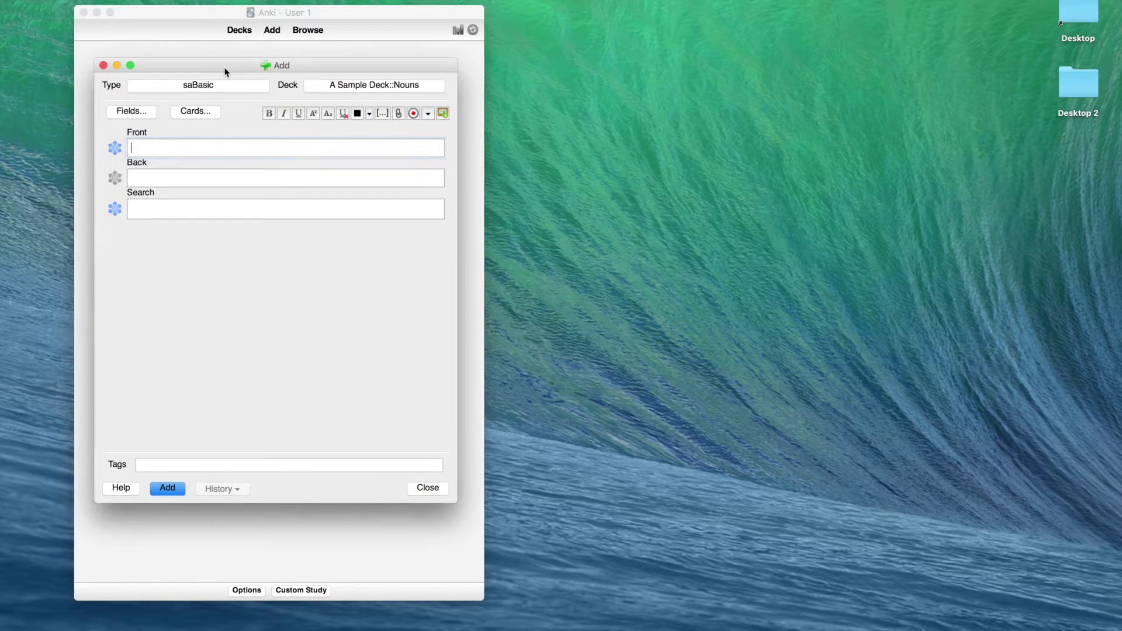
{"action": "left_click", "coordinate": [184, 86]}
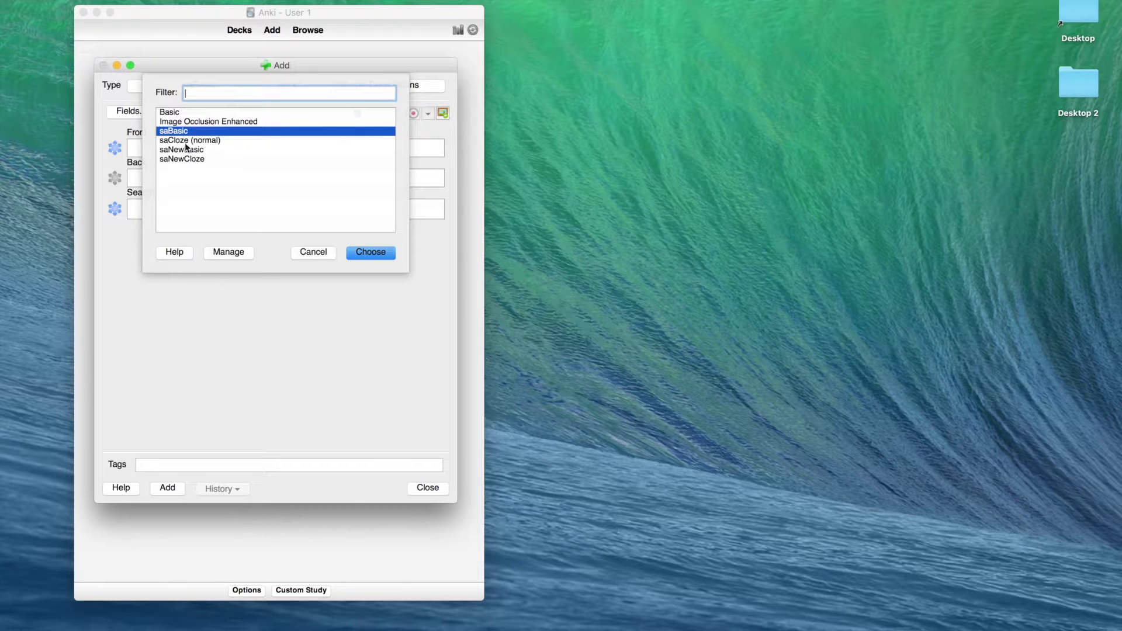
{"action": "left_click", "coordinate": [193, 140]}
{"action": "left_click", "coordinate": [194, 129]}
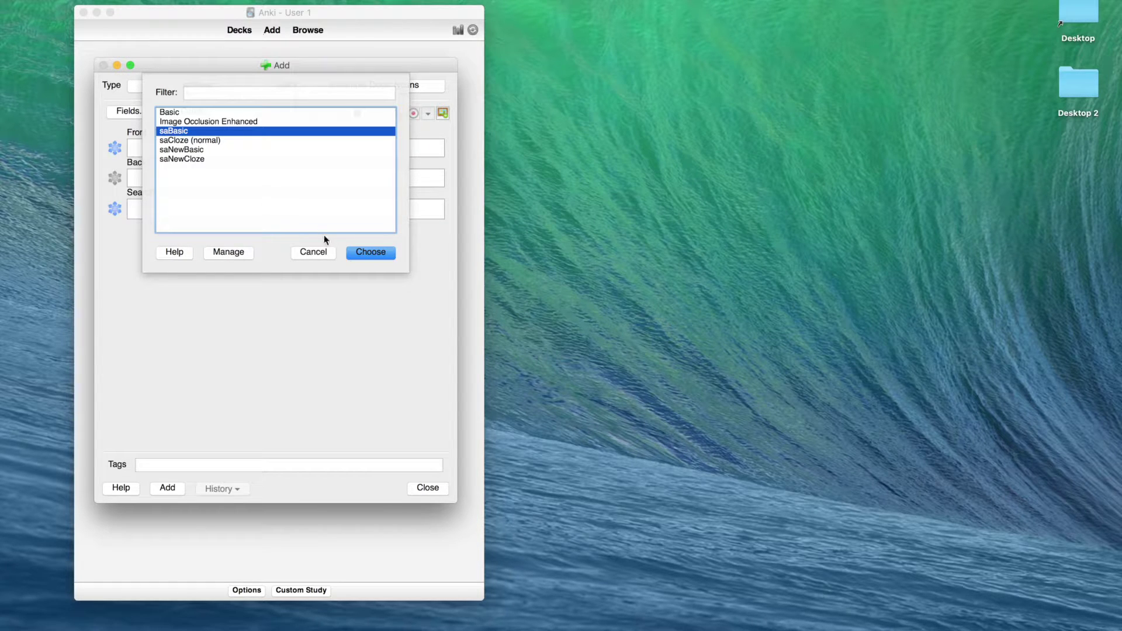
{"action": "left_click", "coordinate": [368, 251]}
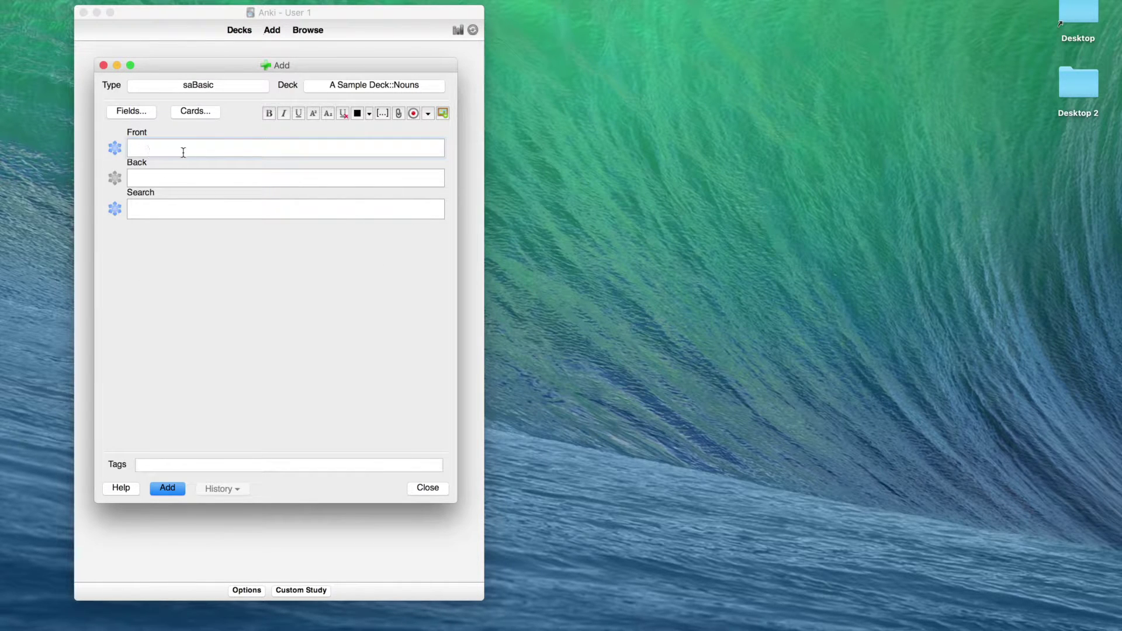
{"action": "left_click", "coordinate": [150, 146]}
{"action": "left_click", "coordinate": [178, 181]}
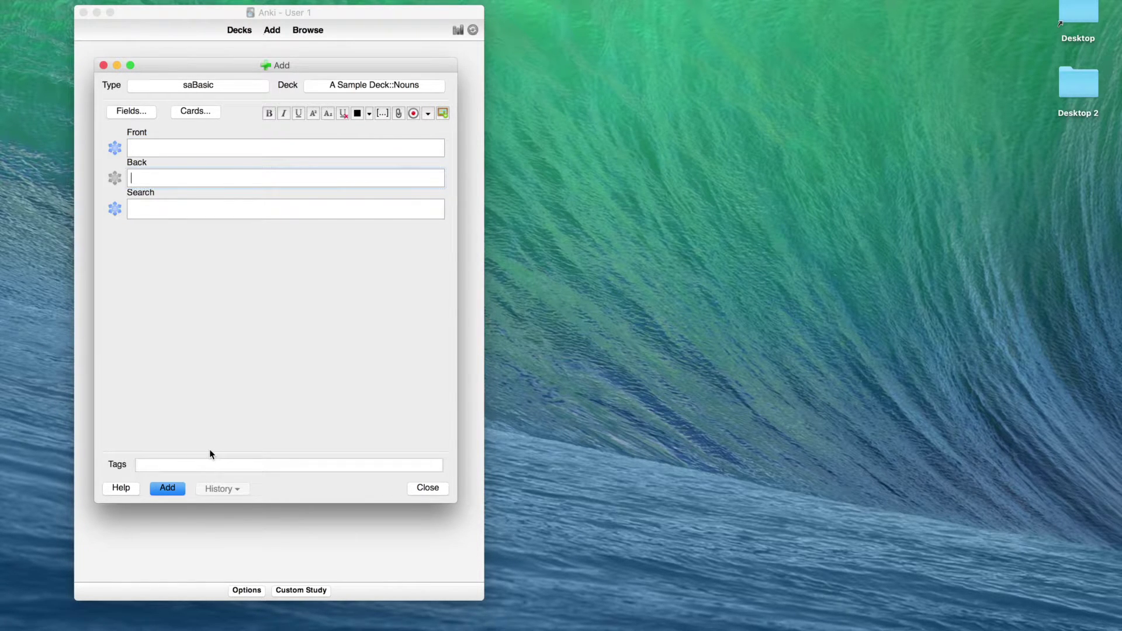
{"action": "left_click", "coordinate": [180, 208]}
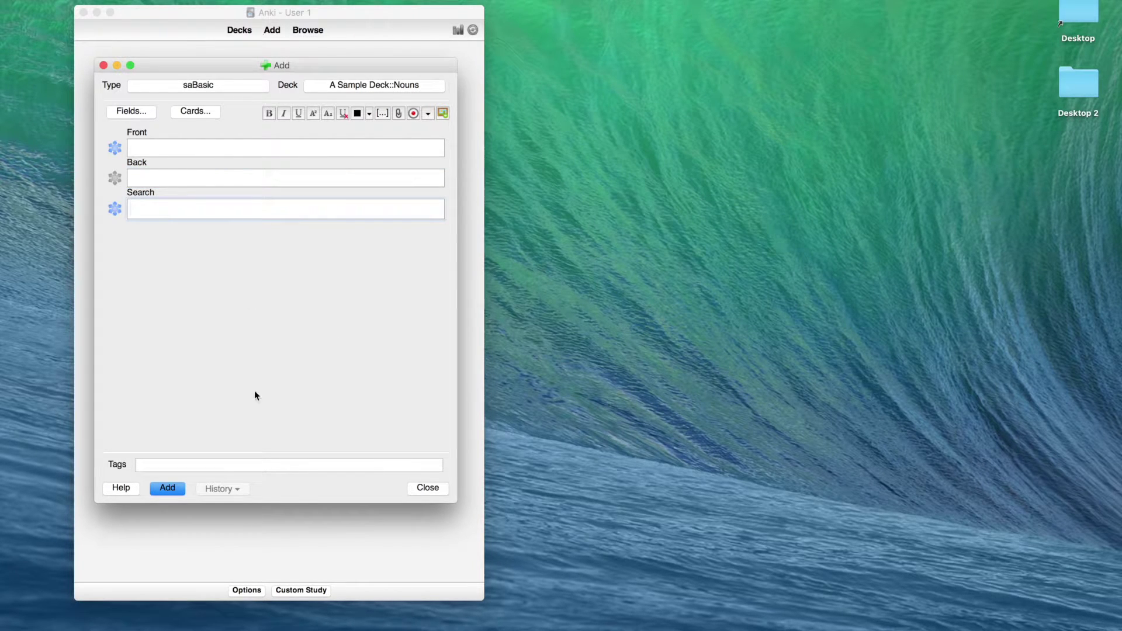
{"action": "left_click", "coordinate": [216, 465]}
{"action": "left_click", "coordinate": [233, 283]}
Step: Fill in the note with "El perro" as Front, "Dog" as Back, and the tag "noun"
{"action": "left_click", "coordinate": [169, 149]}
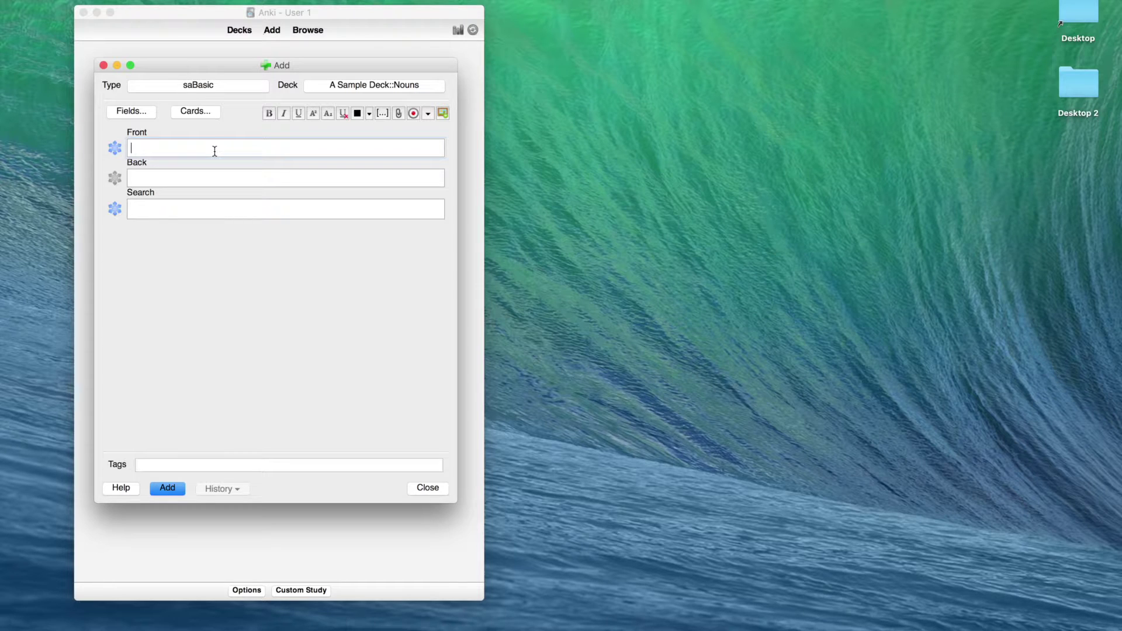
{"action": "type", "text": "El per"}
{"action": "key", "text": "BackSpace"}
{"action": "key", "text": "BackSpace"}
{"action": "key", "text": "BackSpace"}
{"action": "type", "text": "perro"}
{"action": "key", "text": "Tab"}
{"action": "type", "text": "Dog"}
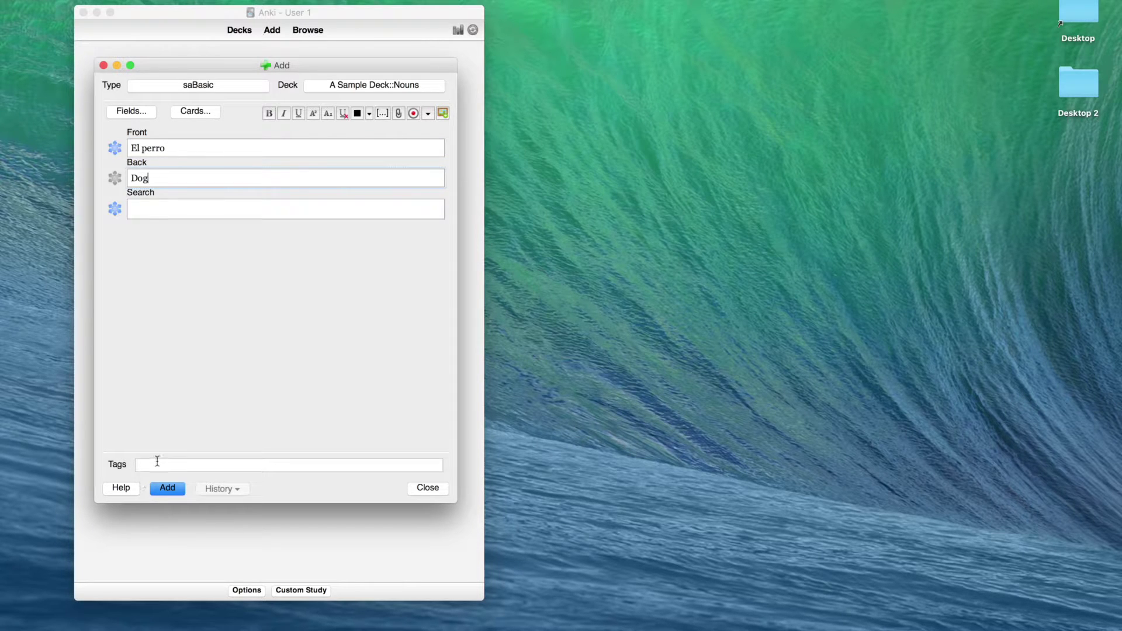
{"action": "left_click", "coordinate": [158, 461]}
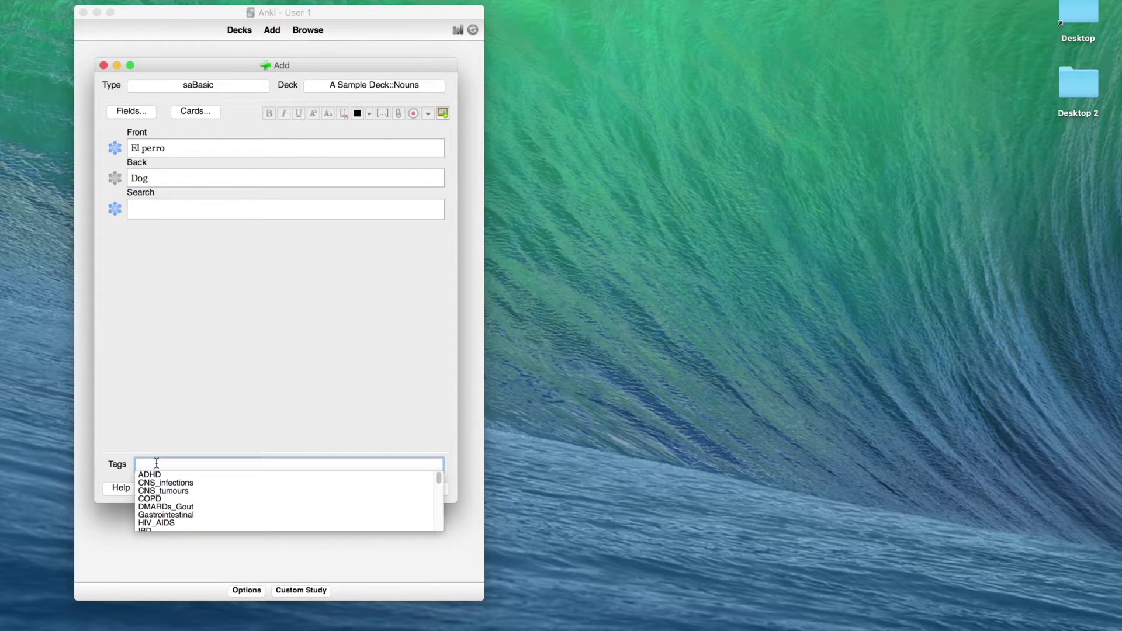
{"action": "type", "text": "noun"}
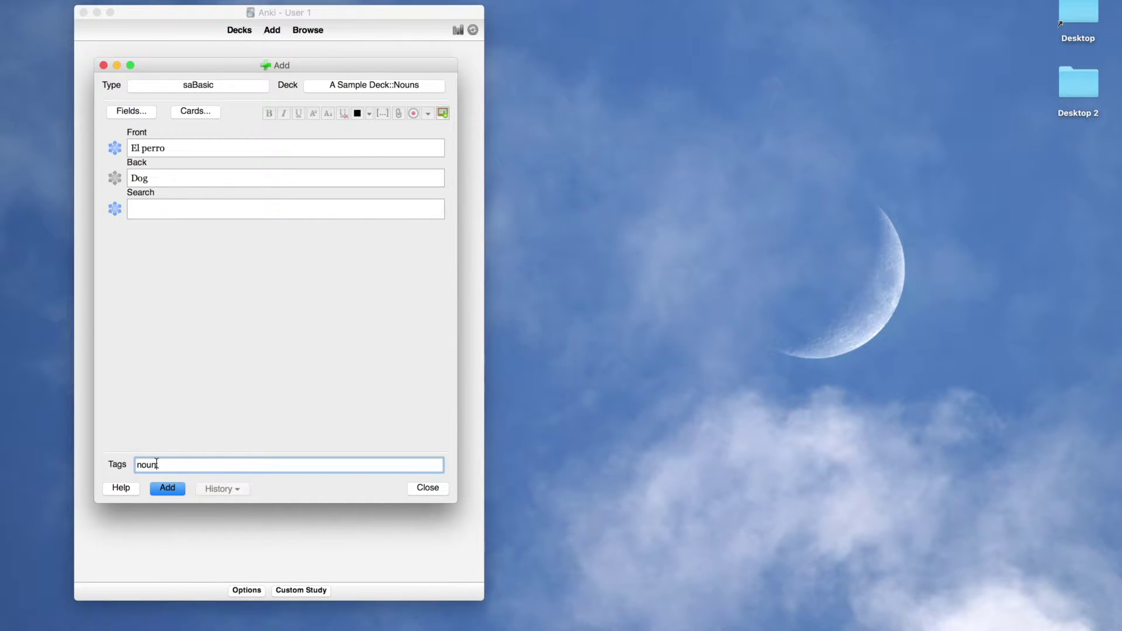
{"action": "left_click", "coordinate": [212, 390]}
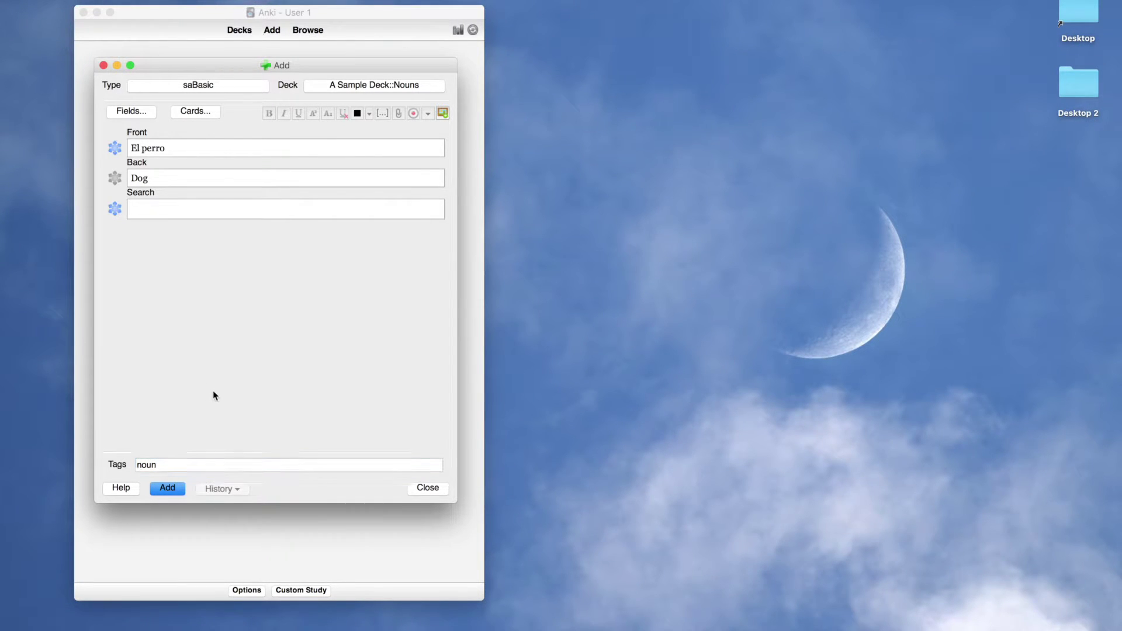
Step: Unfreeze the Front field and add the "El perro" card to the deck
{"action": "left_click", "coordinate": [199, 149]}
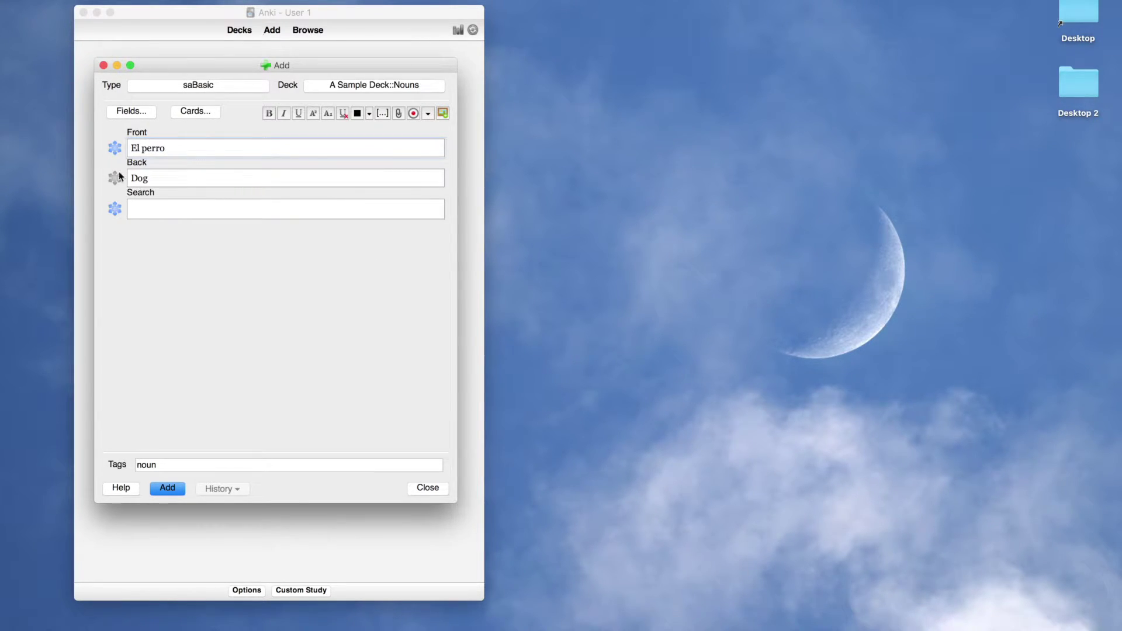
{"action": "left_click", "coordinate": [115, 148]}
{"action": "left_click", "coordinate": [170, 489]}
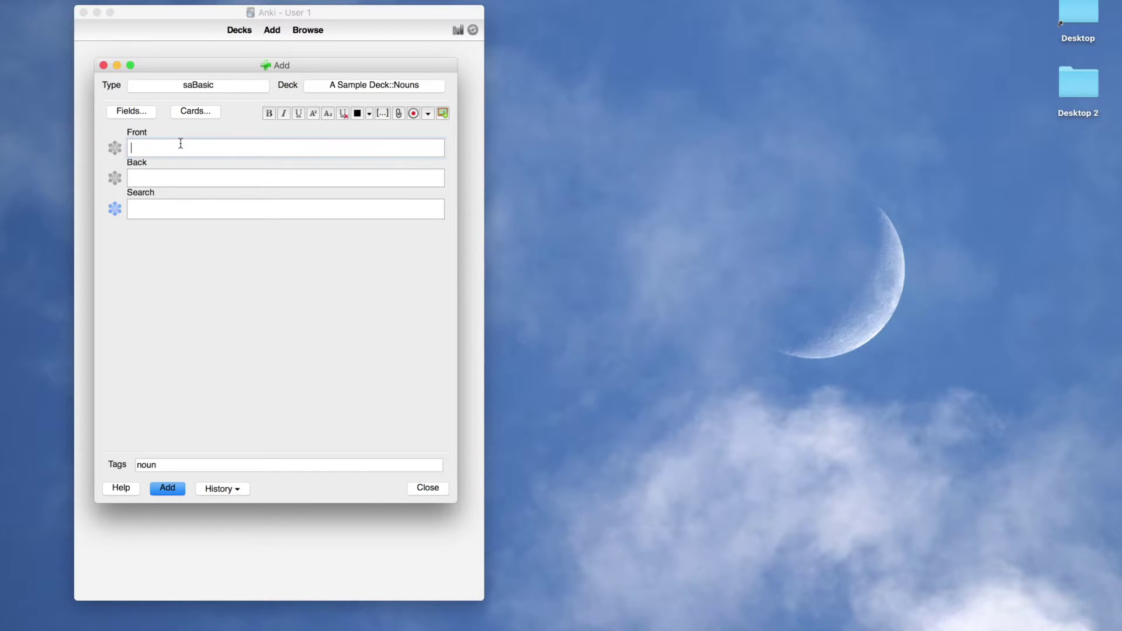
Step: Add two more noun cards, "El gato" / "Cat" and "El pato" / "Duck", and close the note entry window
{"action": "type", "text": "El gato"}
{"action": "key", "text": "Tab"}
{"action": "type", "text": "Cat"}
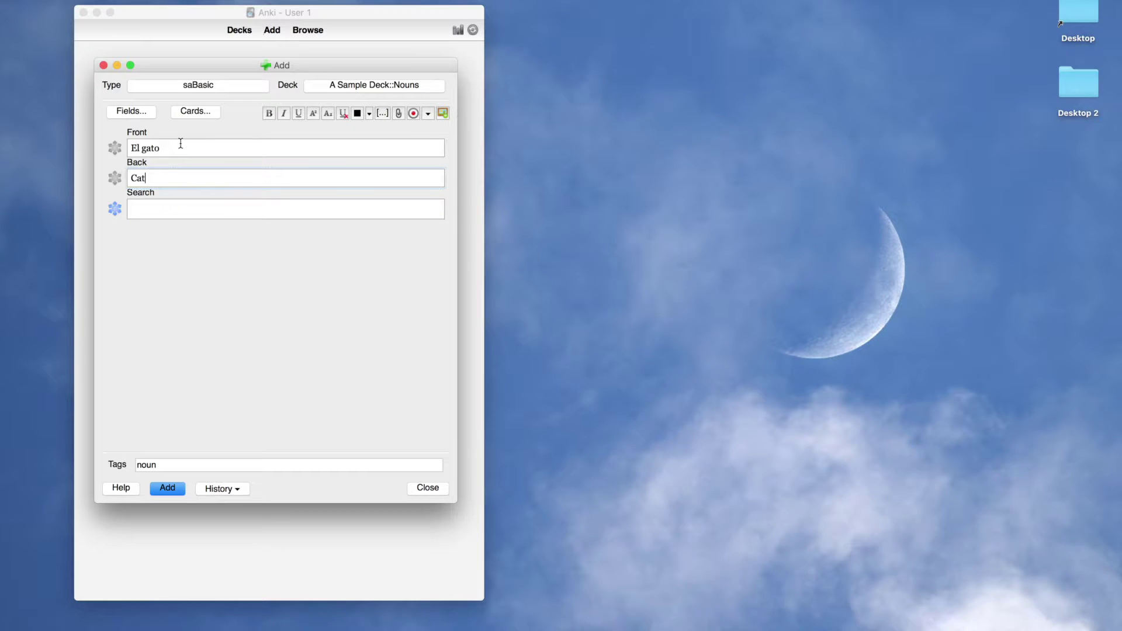
{"action": "key", "text": "super+Return"}
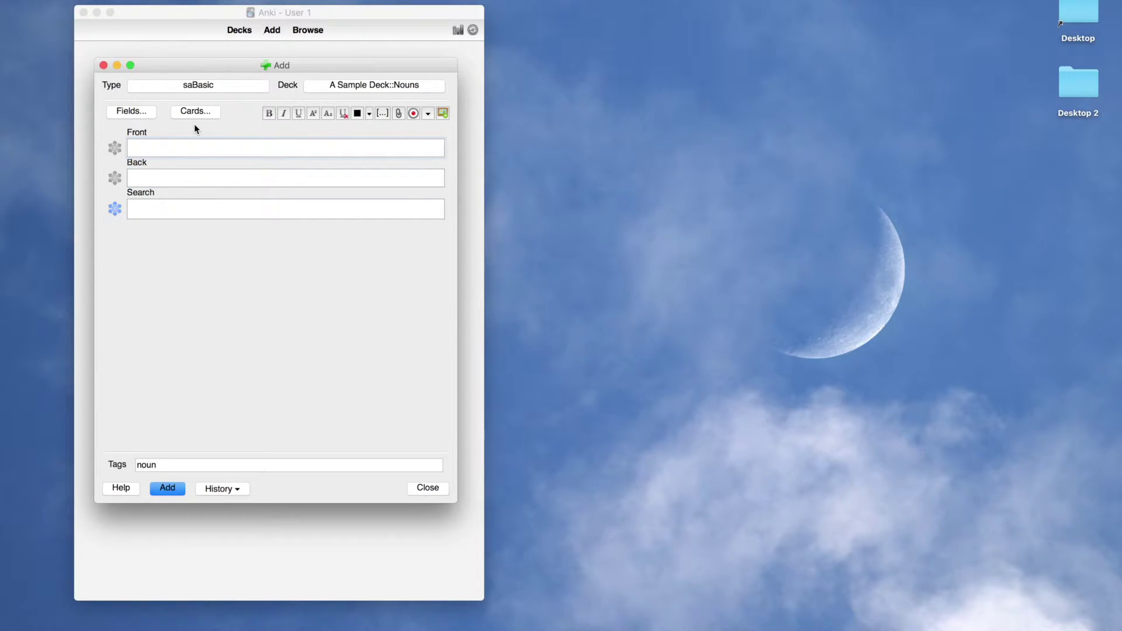
{"action": "type", "text": "El pato"}
{"action": "key", "text": "Tab"}
{"action": "type", "text": "Duck"}
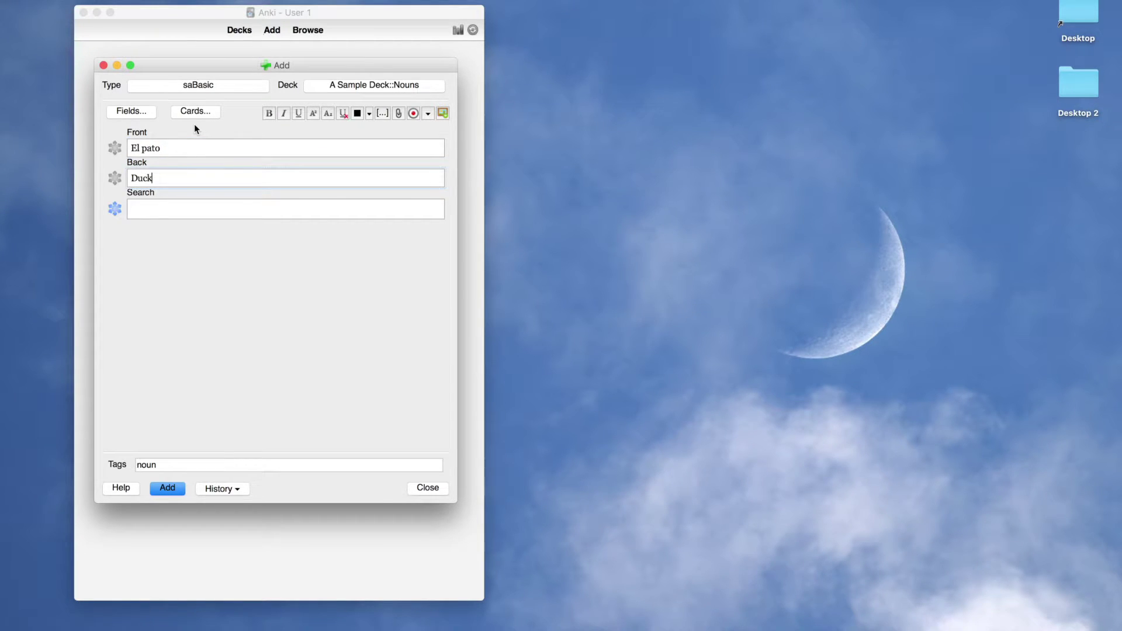
{"action": "key", "text": "ctrl+Return"}
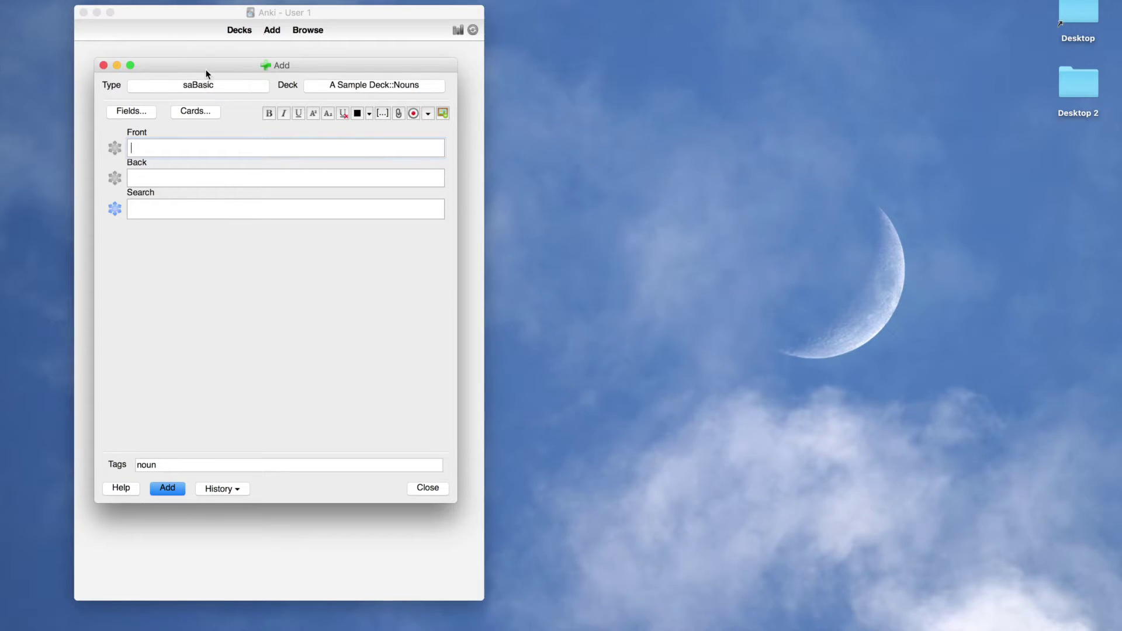
{"action": "left_click_drag", "start_coordinate": [201, 65], "coordinate": [380, 221]}
{"action": "left_click", "coordinate": [284, 222]}
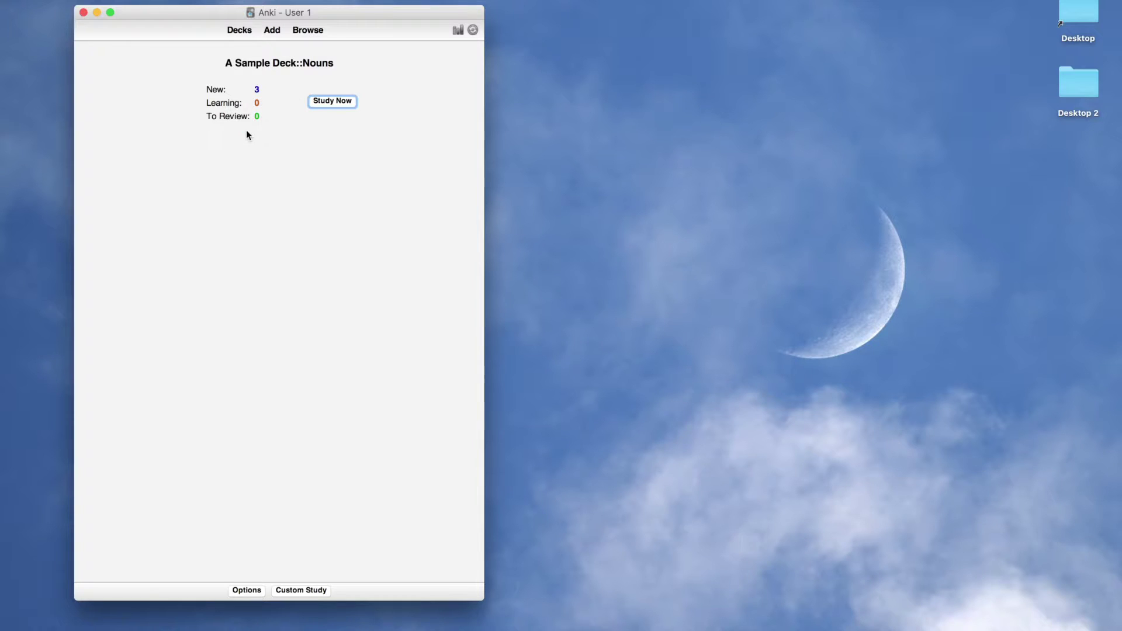
Step: Start a new note in the Numbers subdeck with "Uno" as Front and "One" as Back
{"action": "left_click", "coordinate": [246, 36]}
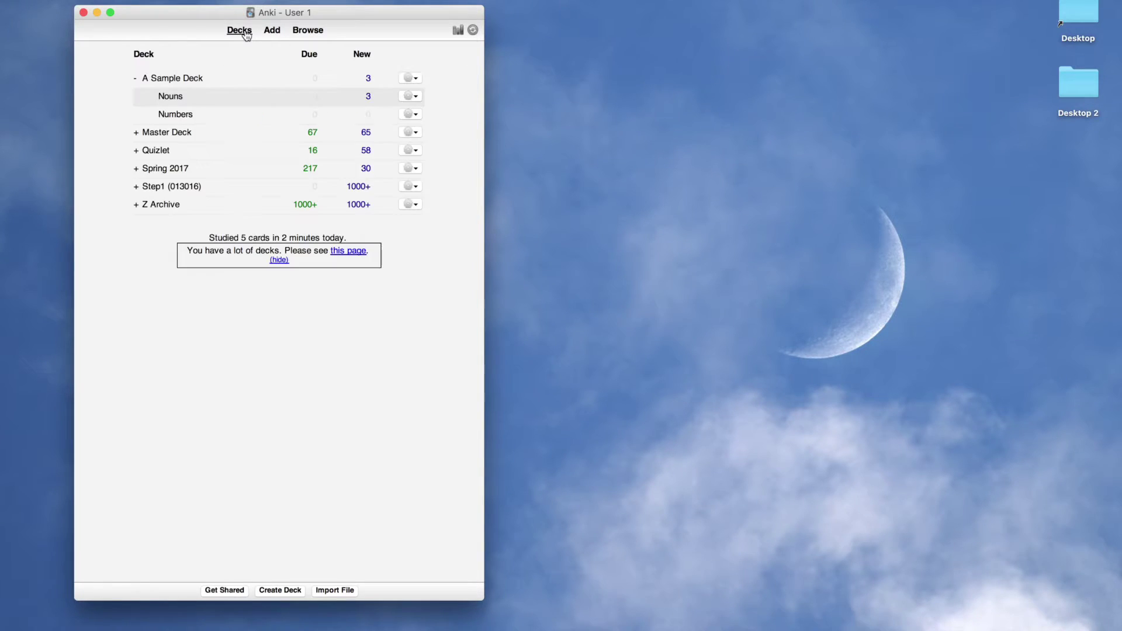
{"action": "left_click", "coordinate": [183, 115]}
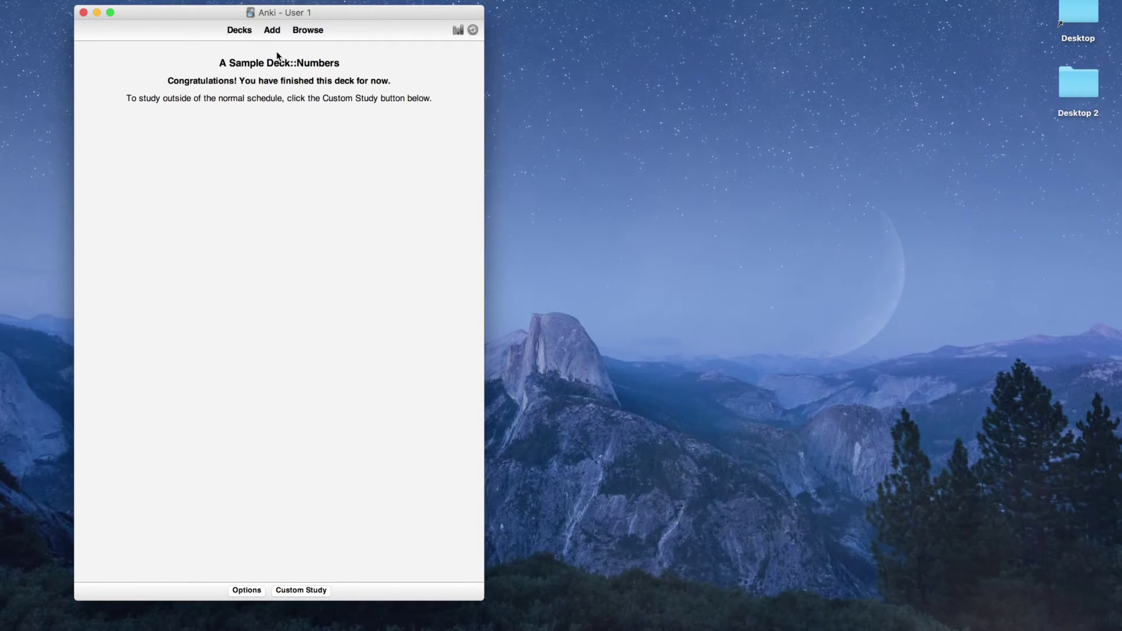
{"action": "left_click", "coordinate": [272, 30]}
{"action": "type", "text": "Uno"}
{"action": "key", "text": "Tab"}
{"action": "type", "text": "One"}
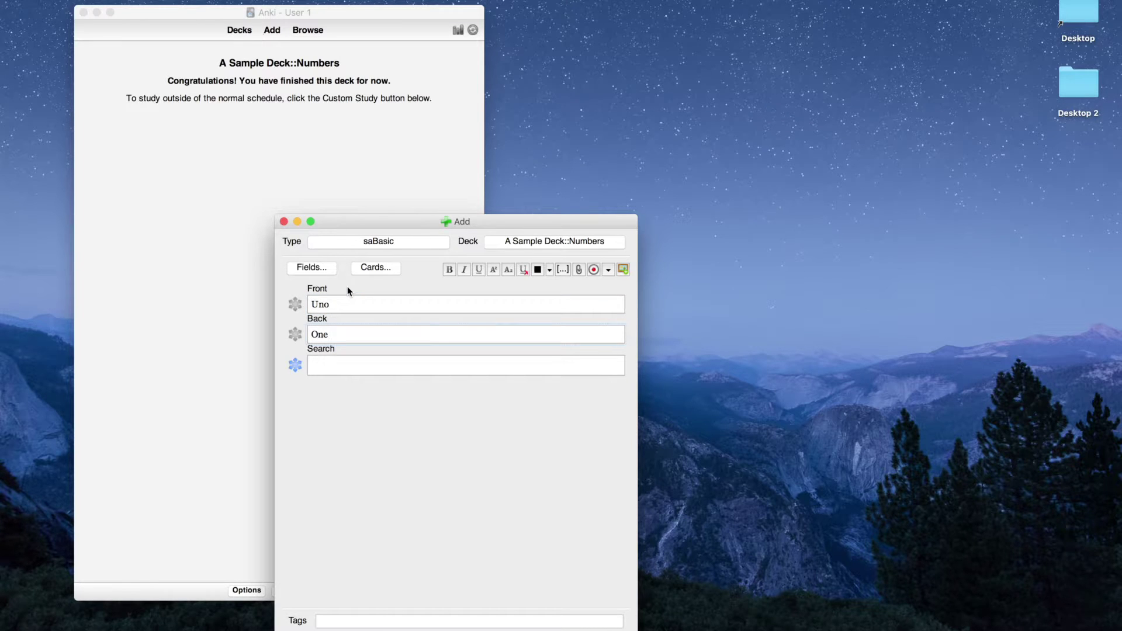
Step: Tag the "Uno" note with "numbers" and add it to the deck
{"action": "left_click", "coordinate": [362, 618]}
{"action": "type", "text": "Numb"}
{"action": "key", "text": "BackSpace"}
{"action": "key", "text": "BackSpace"}
{"action": "key", "text": "BackSpace"}
{"action": "key", "text": "BackSpace"}
{"action": "type", "text": "number"}
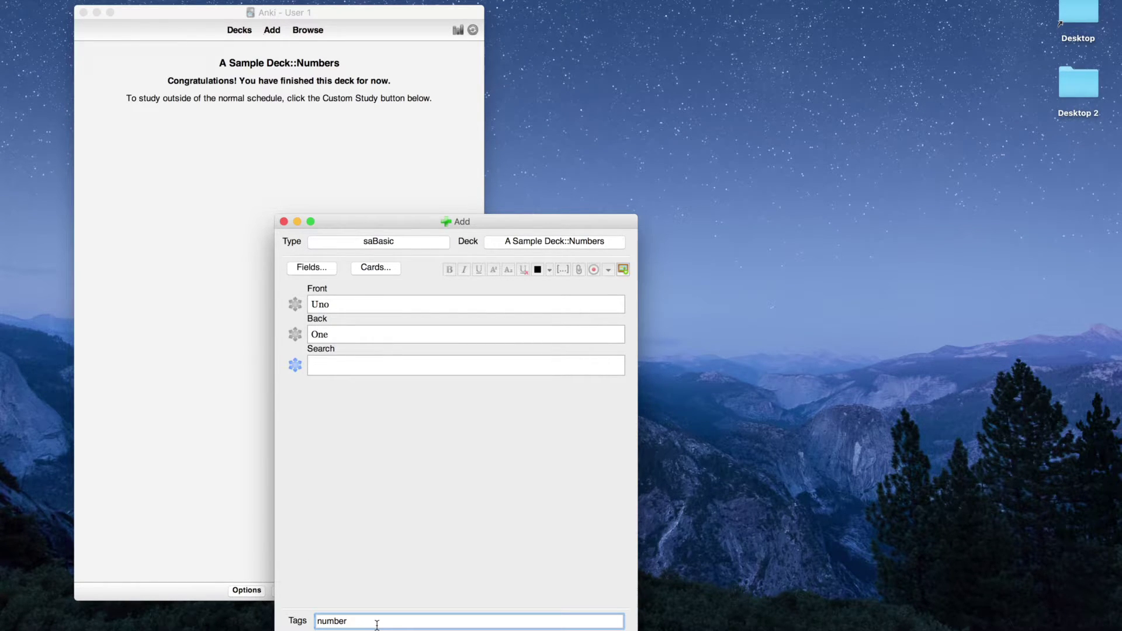
{"action": "left_click", "coordinate": [351, 619]}
{"action": "type", "text": "sdfsf"}
{"action": "left_click", "coordinate": [357, 621]}
{"action": "double_click", "coordinate": [357, 621]}
{"action": "type", "text": "-"}
{"action": "key", "text": "BackSpace"}
{"action": "type", "text": "s"}
{"action": "left_click", "coordinate": [352, 333]}
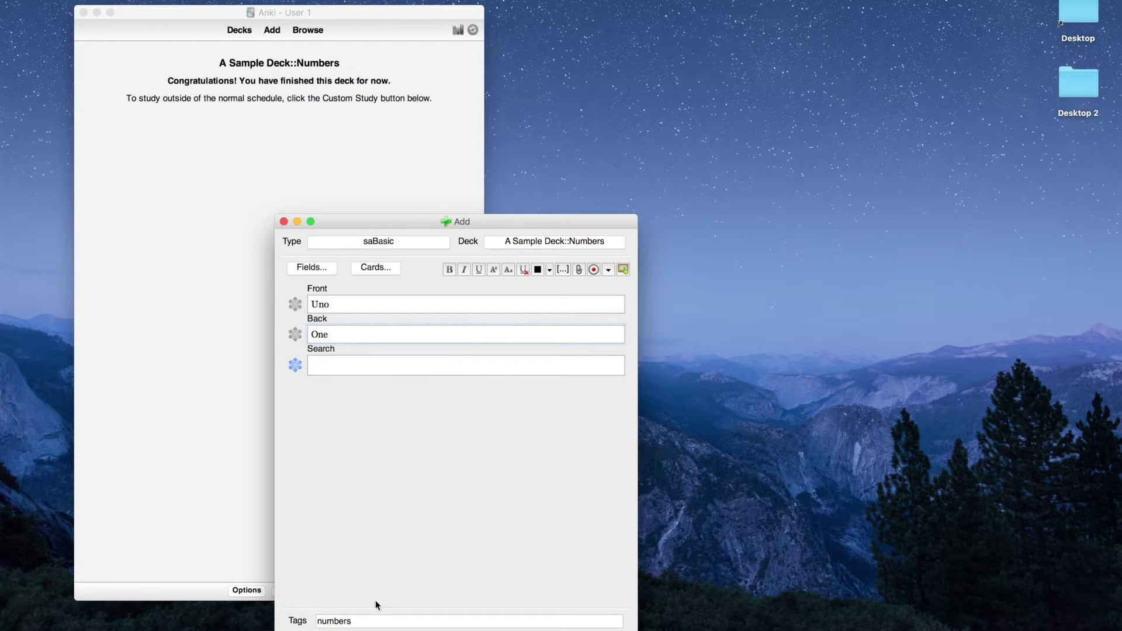
{"action": "key", "text": "super+Return"}
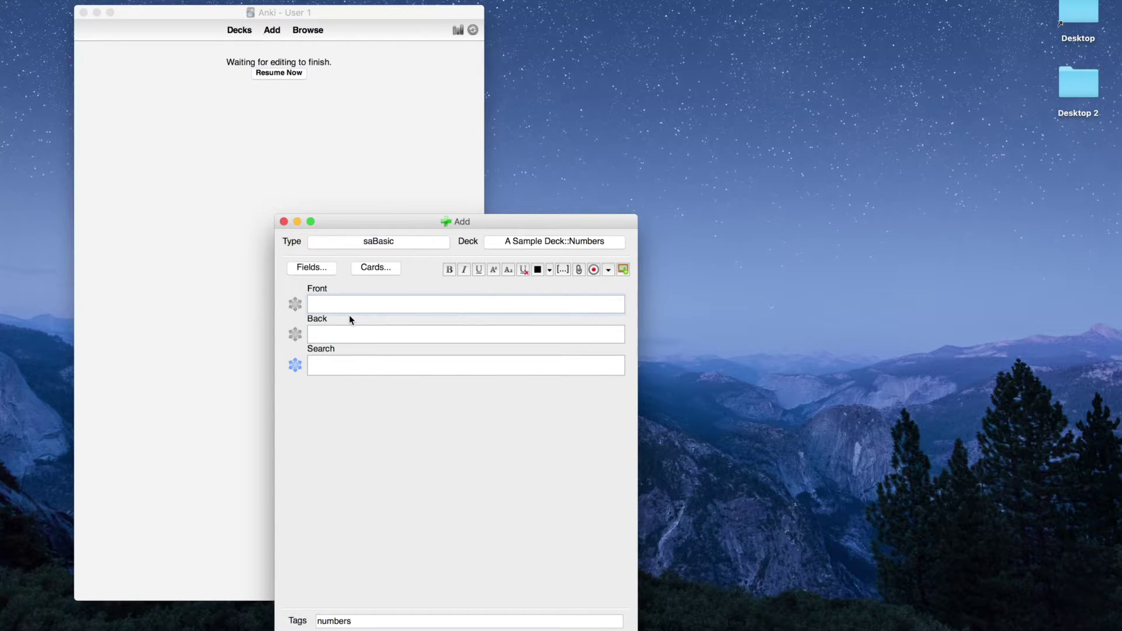
Step: Add the number cards "Dos" / "Two" and "Tres" / "Three" with the same tag
{"action": "type", "text": "Dos"}
{"action": "key", "text": "Tab"}
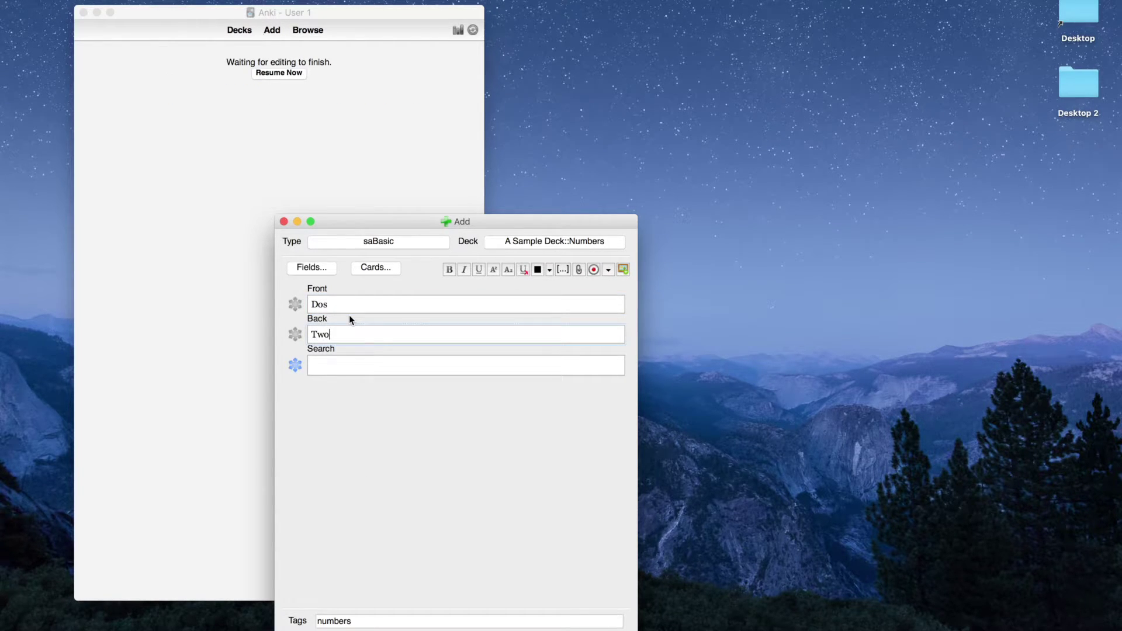
{"action": "key", "text": "super+Return"}
{"action": "type", "text": "Tre"}
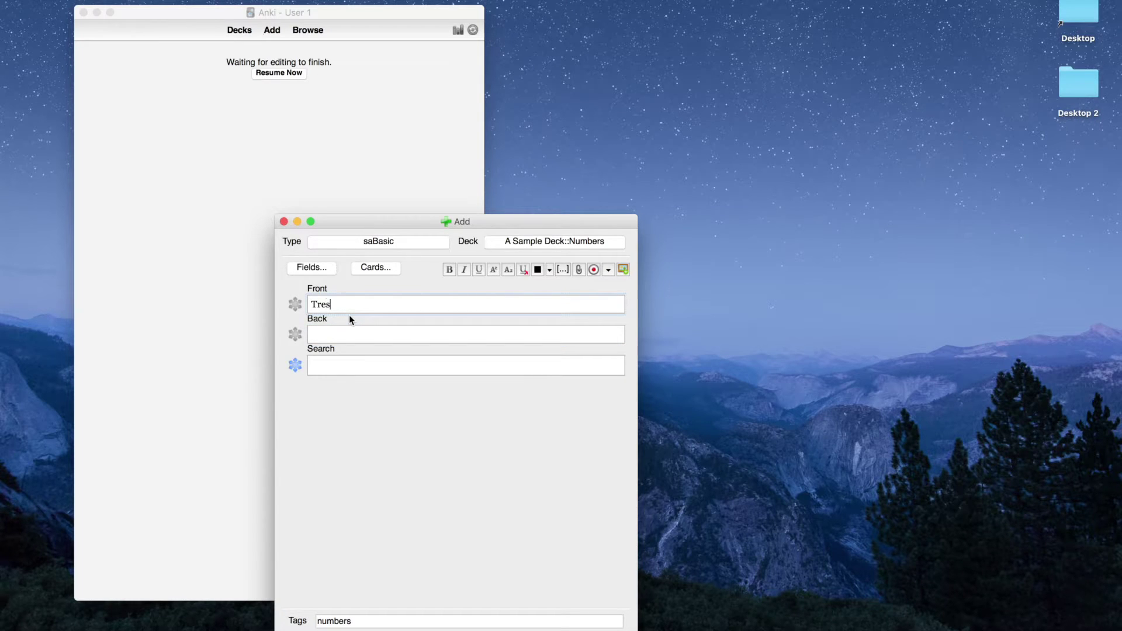
{"action": "type", "text": "s"}
{"action": "key", "text": "Tab"}
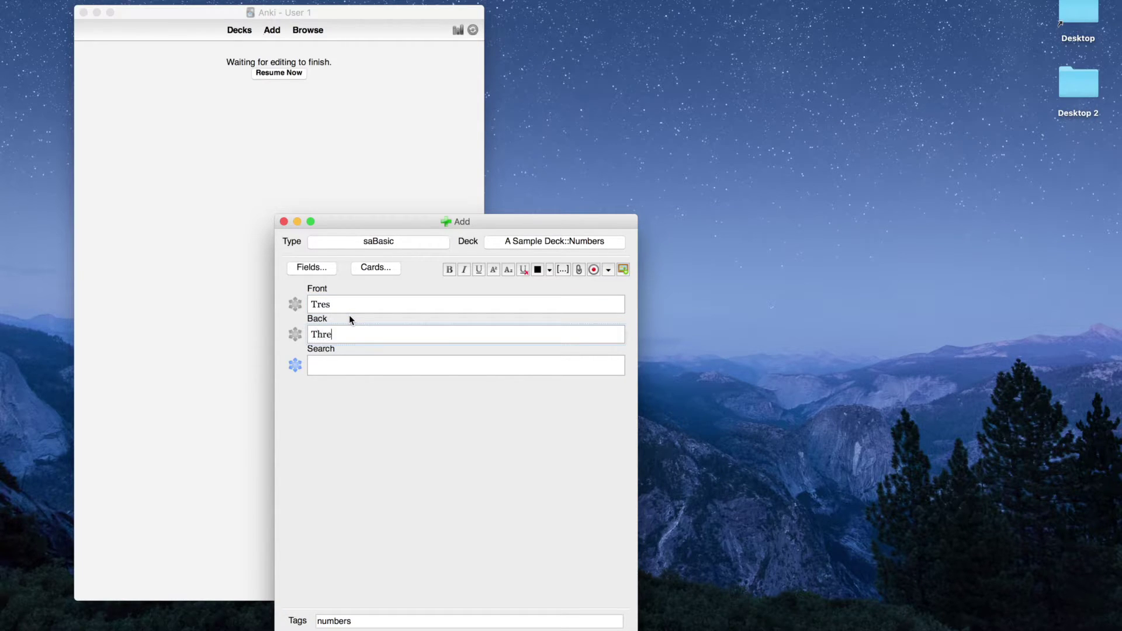
{"action": "key", "text": "super+Return"}
Step: Add a number card with "Quatro" as Front and "Four" as Back, and close the note entry window
{"action": "type", "text": "Quatro"}
{"action": "key", "text": "Tab"}
{"action": "type", "text": "Four"}
{"action": "key", "text": "super+Return"}
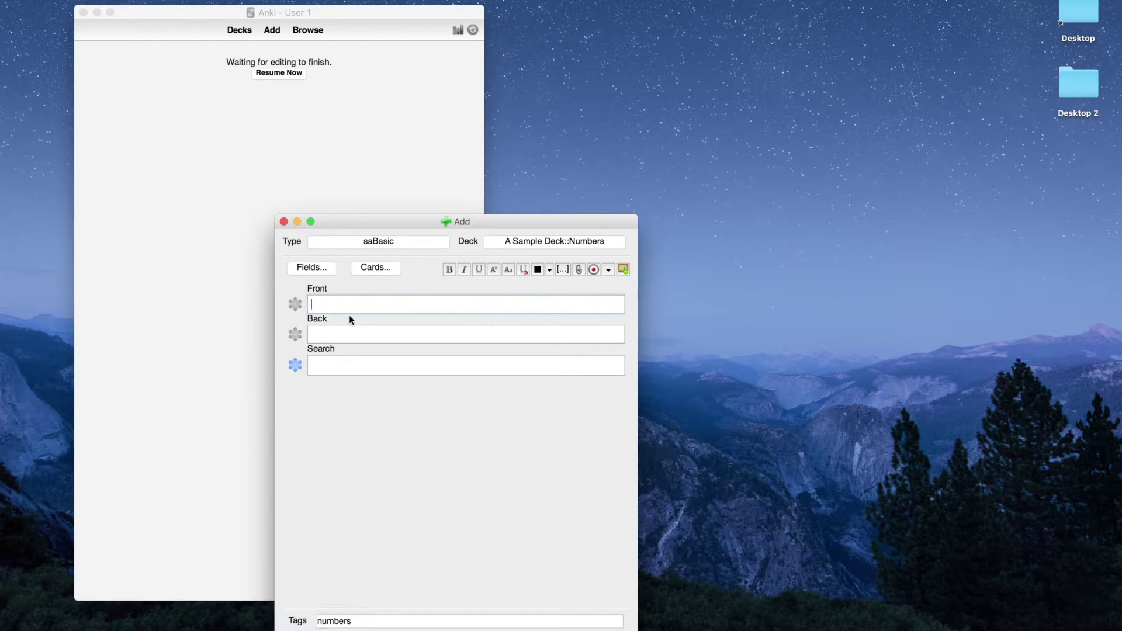
{"action": "left_click", "coordinate": [284, 222]}
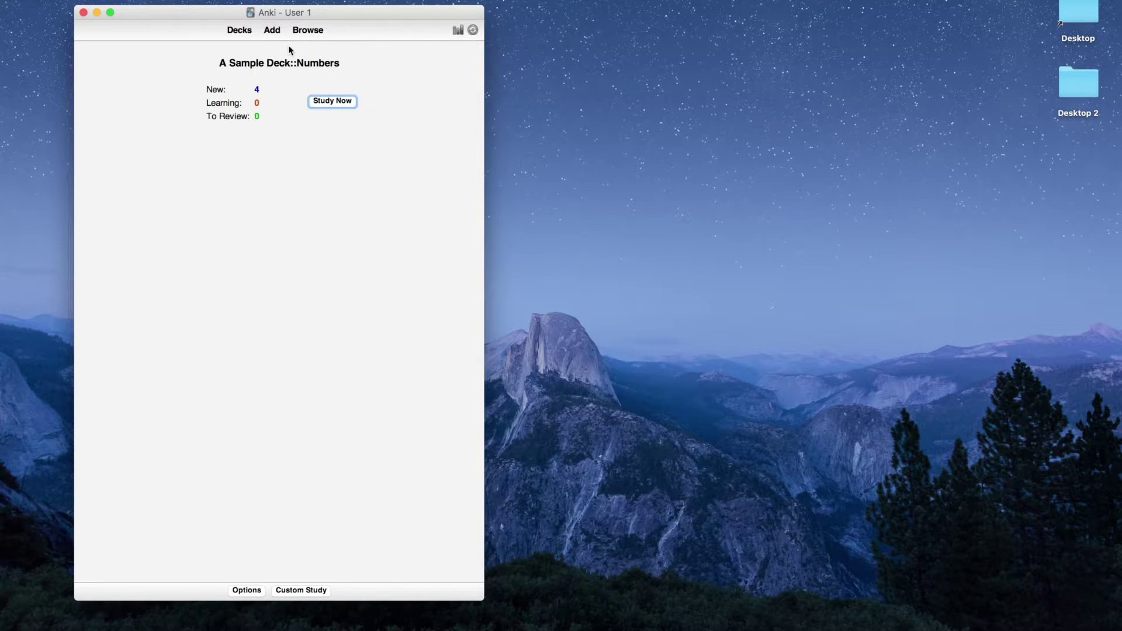
Step: Return to the deck list and choose the Sample Default options group in the Nouns subdeck's options
{"action": "left_click", "coordinate": [241, 32]}
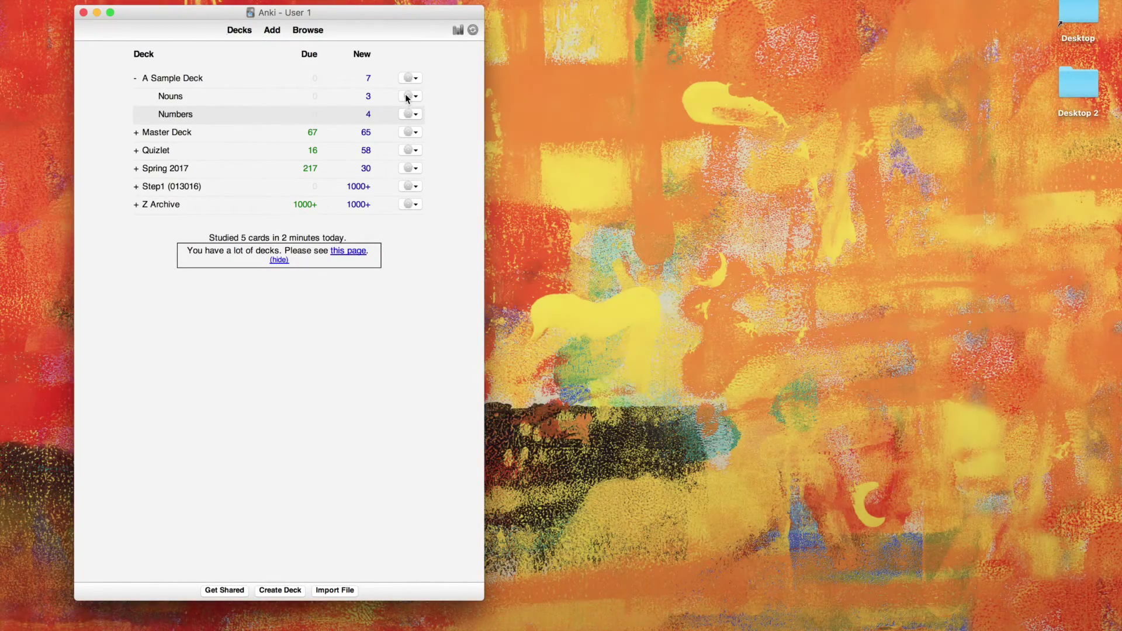
{"action": "left_click", "coordinate": [409, 114]}
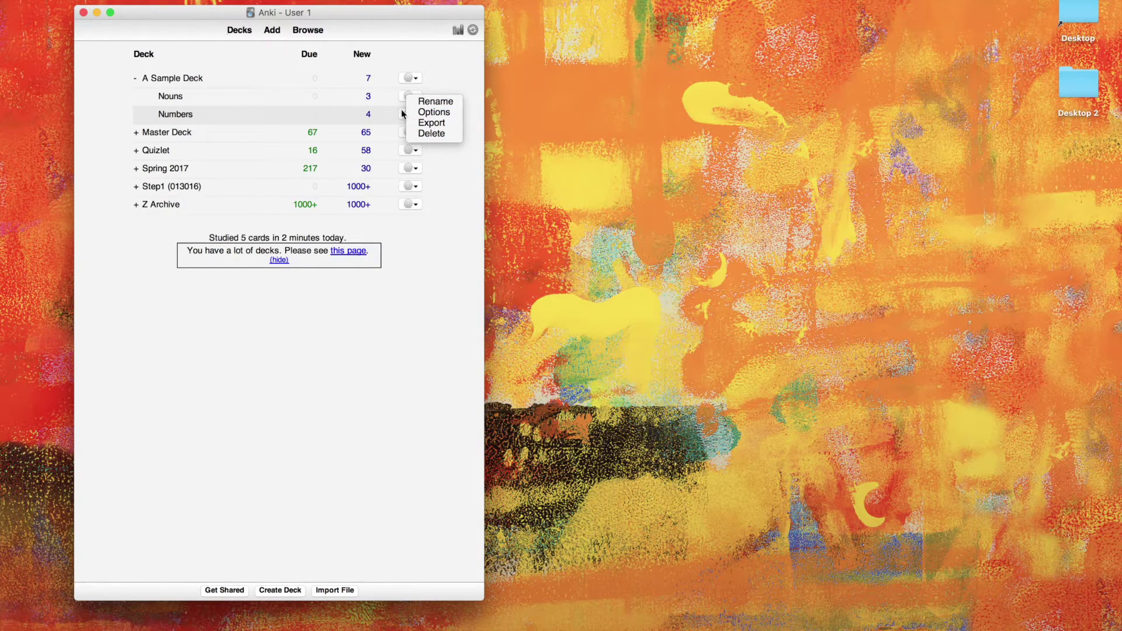
{"action": "left_click", "coordinate": [432, 112]}
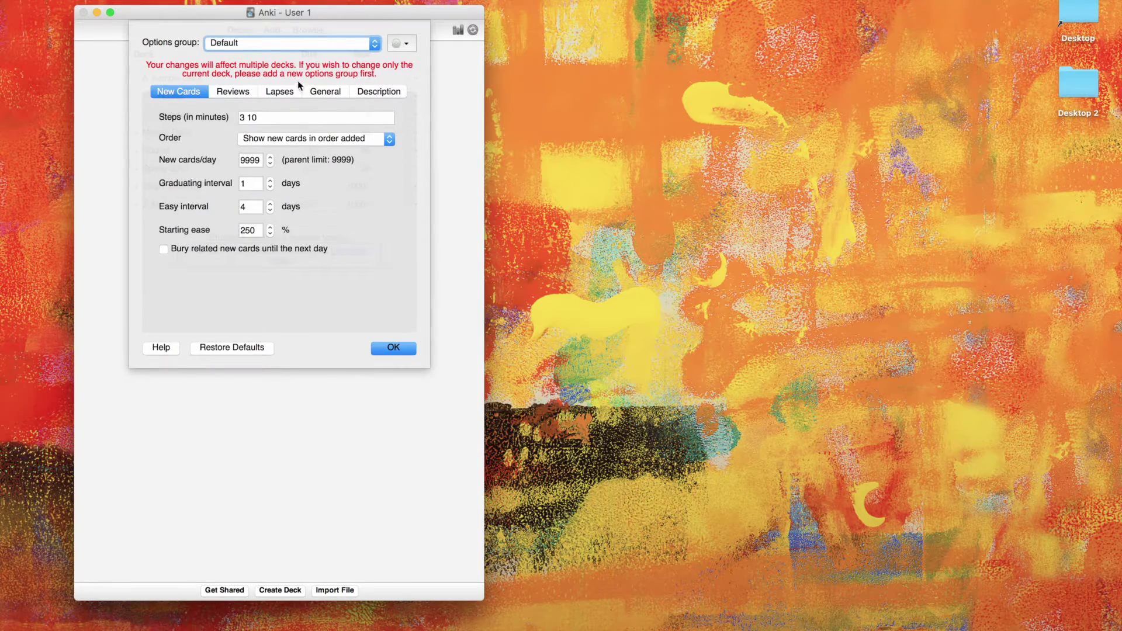
{"action": "left_click", "coordinate": [251, 42]}
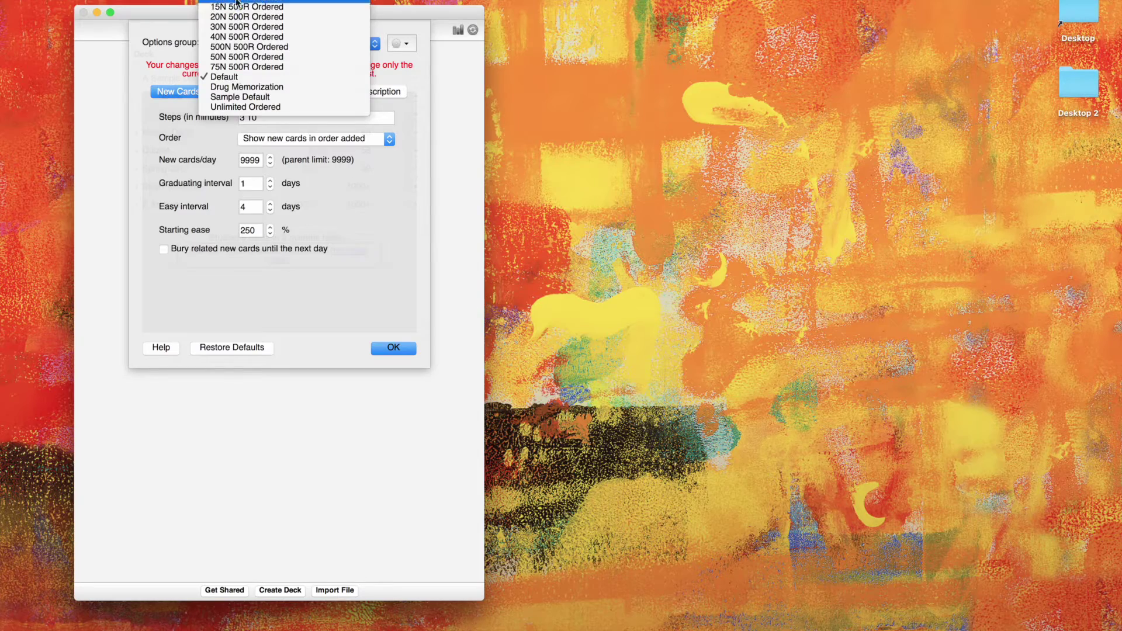
{"action": "left_click", "coordinate": [252, 97]}
Step: Set the limit of new cards per day to 25 in the Sample Default options group
{"action": "left_click", "coordinate": [244, 151]}
{"action": "left_click", "coordinate": [215, 84]}
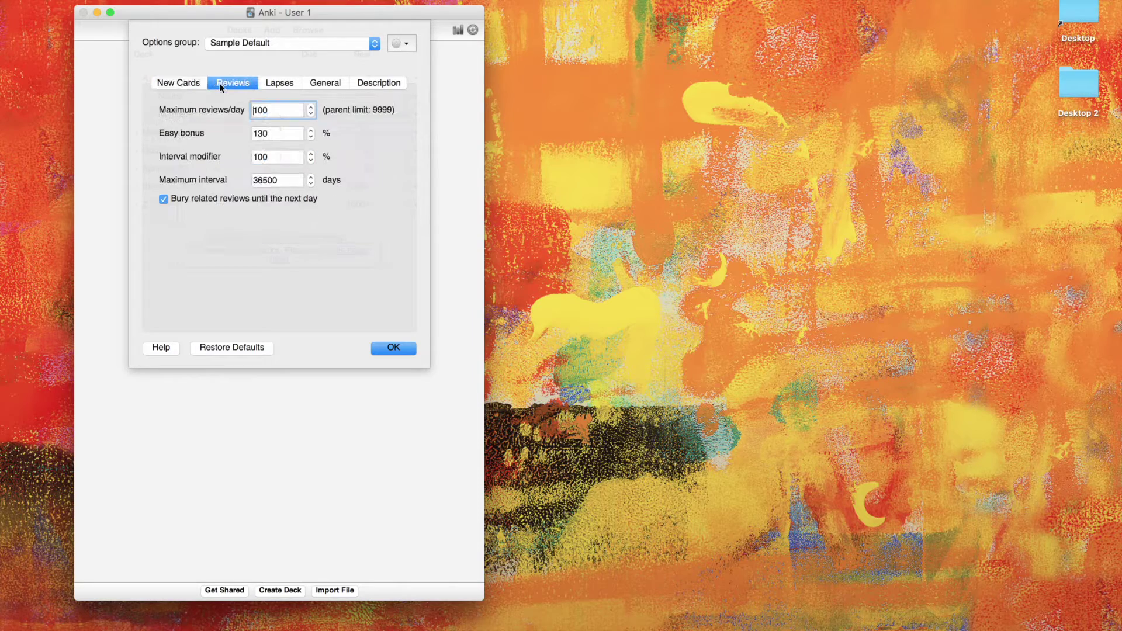
{"action": "left_click", "coordinate": [179, 82]}
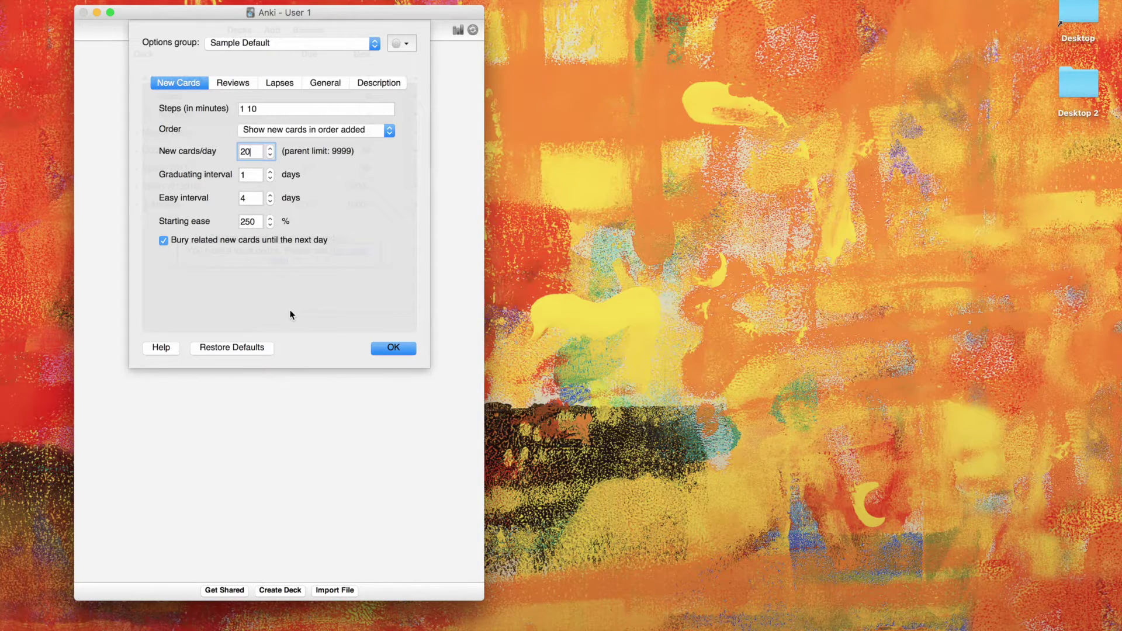
{"action": "left_click", "coordinate": [201, 150]}
{"action": "type", "text": "25"}
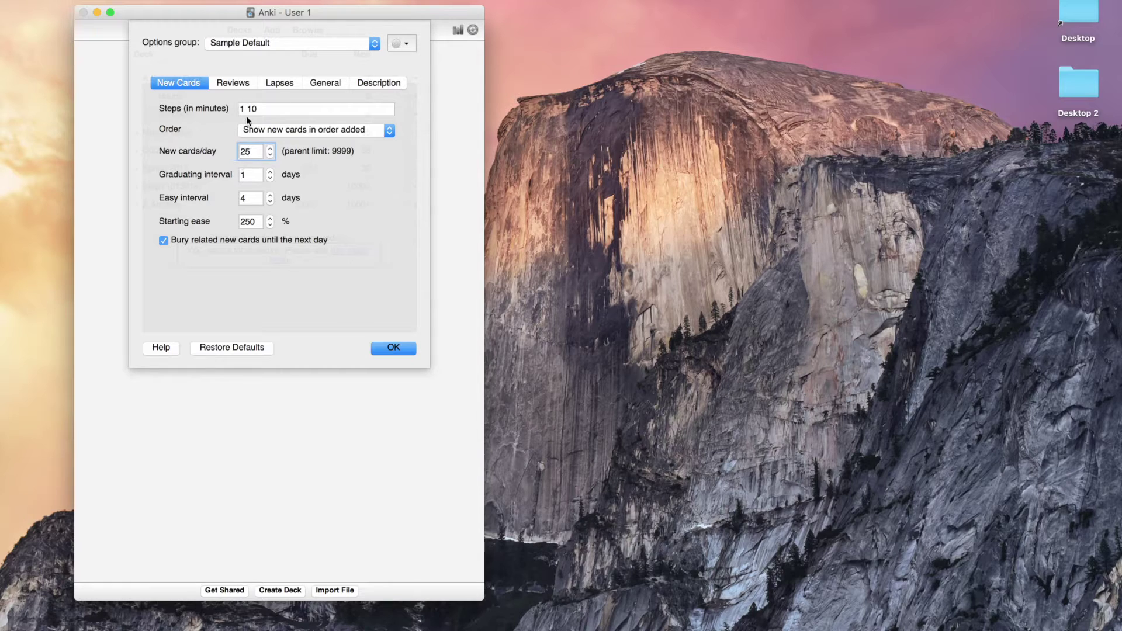
Step: Examine the Reviews, Lapses, General and Description settings, and save the deck options
{"action": "left_click", "coordinate": [227, 87]}
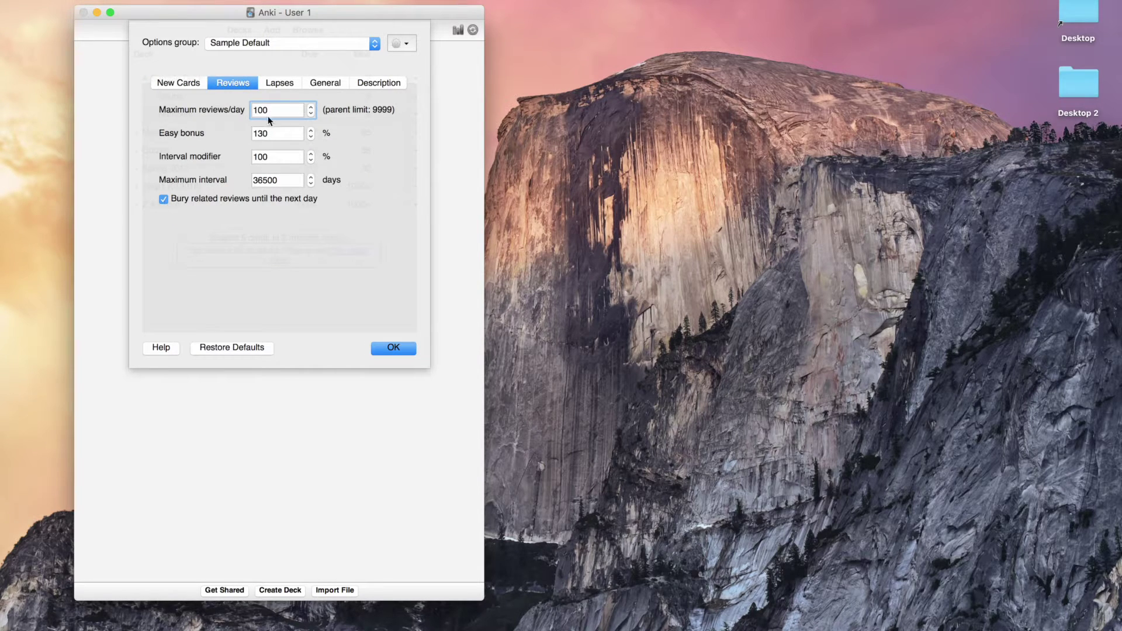
{"action": "left_click", "coordinate": [260, 109]}
{"action": "left_click", "coordinate": [274, 108]}
{"action": "left_click", "coordinate": [195, 86]}
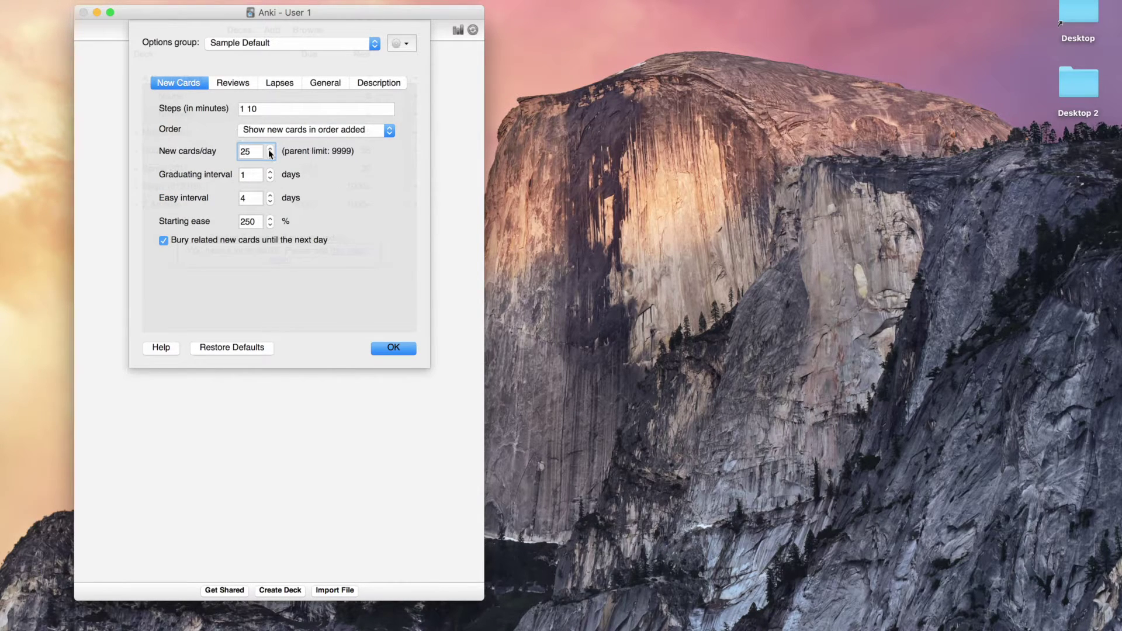
{"action": "left_click", "coordinate": [227, 83]}
{"action": "left_click", "coordinate": [201, 83]}
{"action": "left_click", "coordinate": [275, 84]}
{"action": "left_click", "coordinate": [235, 83]}
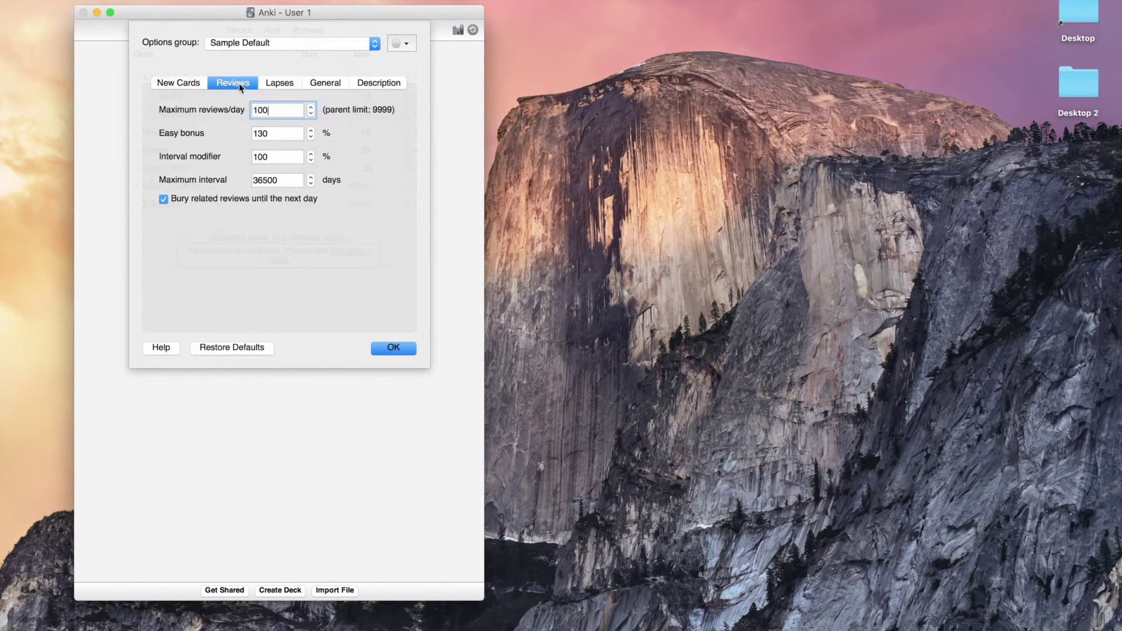
{"action": "left_click", "coordinate": [318, 83]}
{"action": "left_click", "coordinate": [377, 86]}
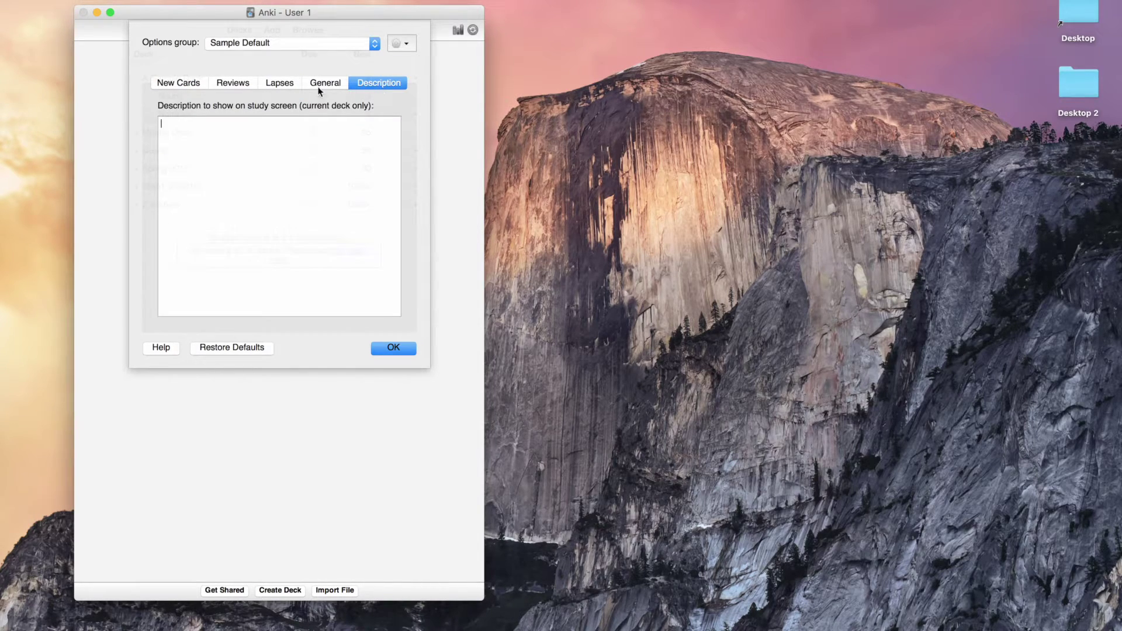
{"action": "left_click", "coordinate": [183, 82]}
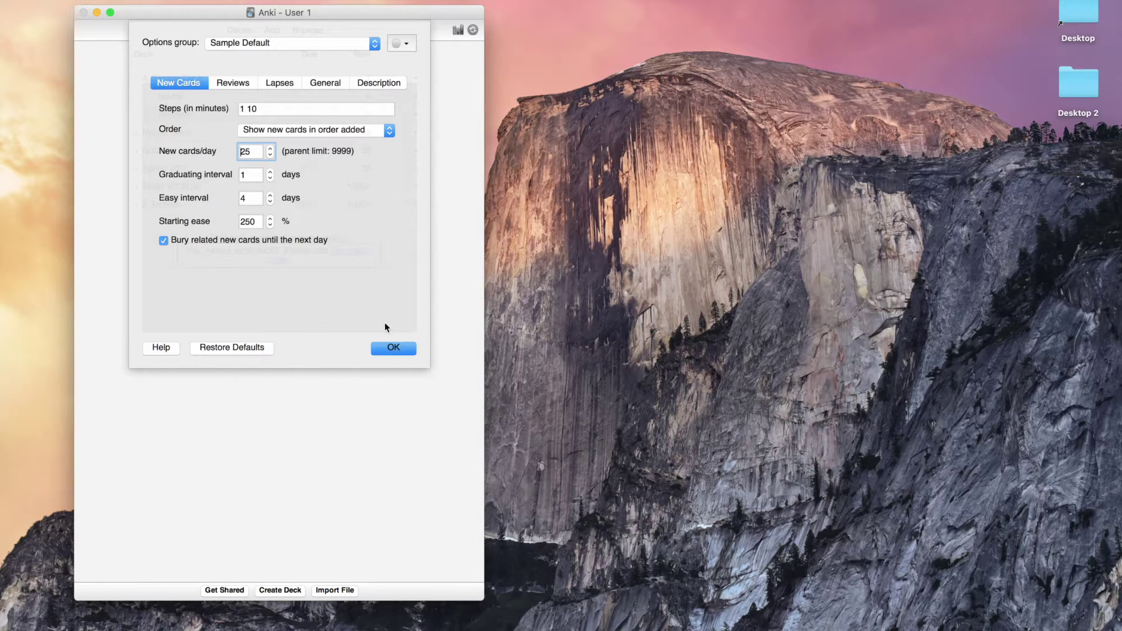
{"action": "left_click", "coordinate": [391, 348]}
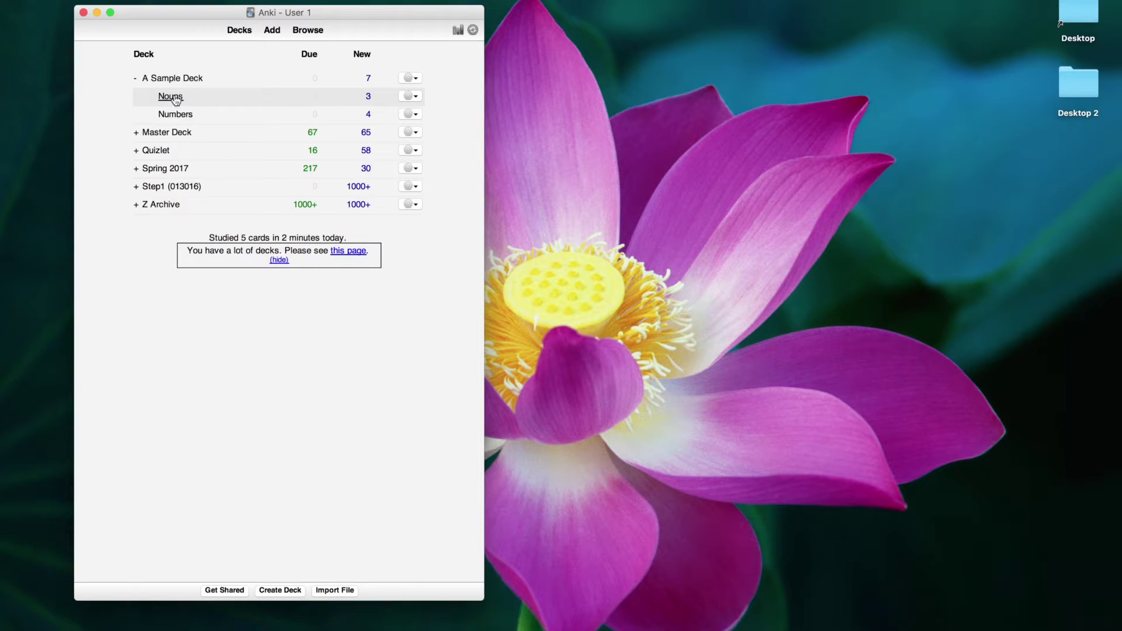
Step: Open the Nouns subdeck, look over its New, Learning and To Review counts, and start studying it
{"action": "left_click", "coordinate": [173, 98]}
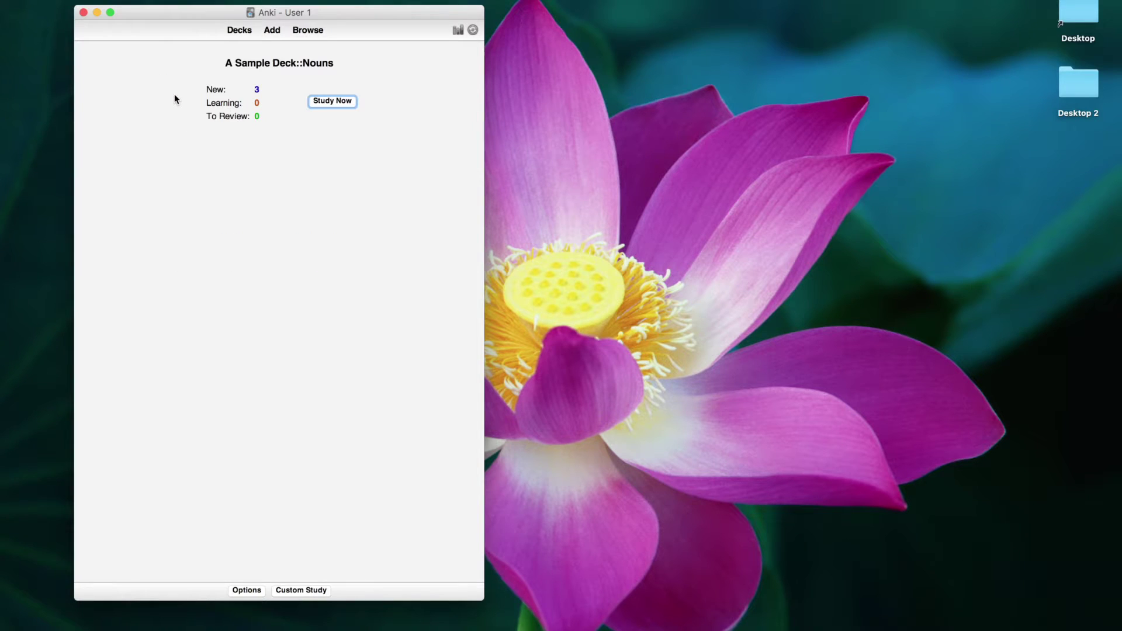
{"action": "left_click_drag", "start_coordinate": [215, 88], "coordinate": [265, 103]}
{"action": "left_click", "coordinate": [266, 90]}
{"action": "left_click", "coordinate": [265, 104]}
{"action": "left_click_drag", "start_coordinate": [212, 115], "coordinate": [261, 118]}
{"action": "left_click", "coordinate": [301, 149]}
{"action": "left_click", "coordinate": [341, 102]}
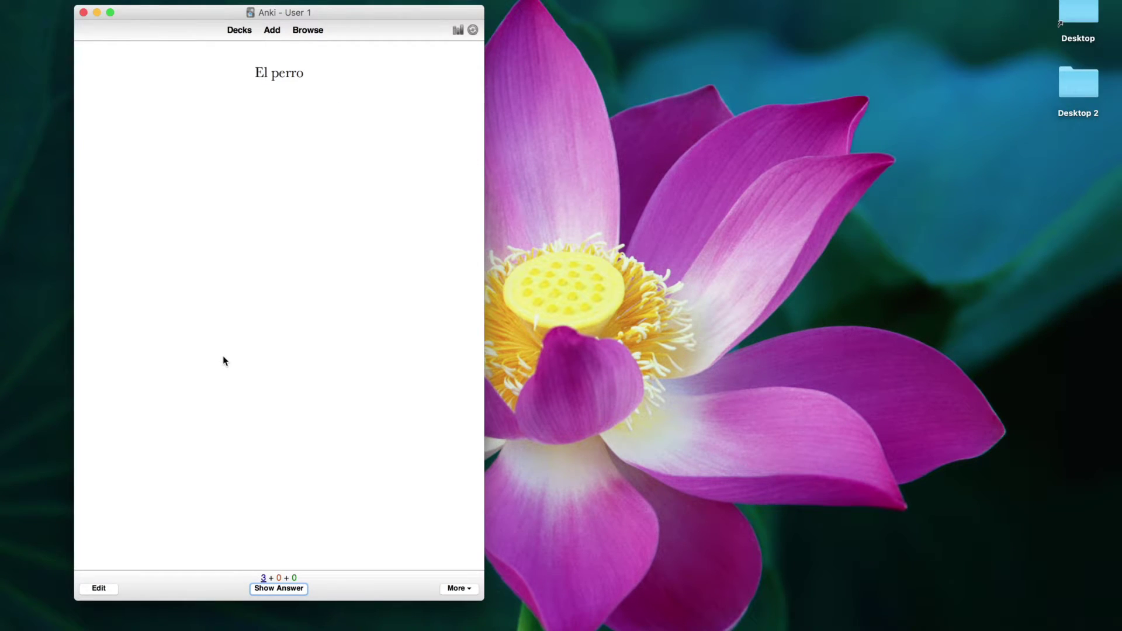
Step: Reveal the answer to the "El perro" card, look at the rating intervals, and rate the card Good
{"action": "left_click", "coordinate": [259, 95]}
{"action": "left_click", "coordinate": [279, 593]}
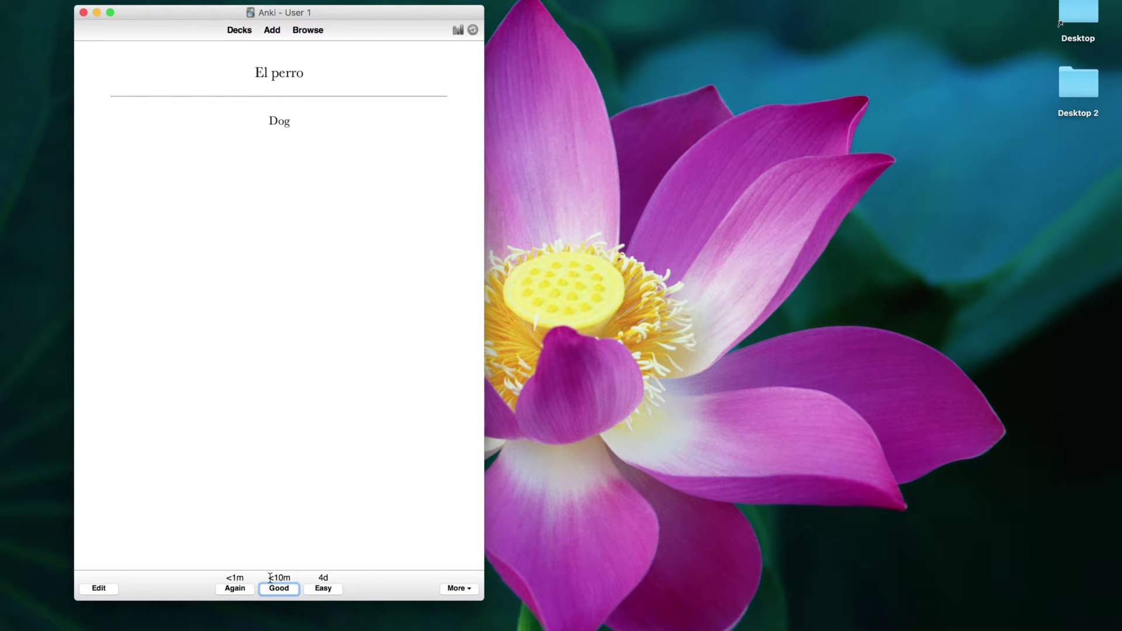
{"action": "left_click", "coordinate": [227, 575]}
{"action": "left_click", "coordinate": [289, 460]}
{"action": "left_click", "coordinate": [280, 588]}
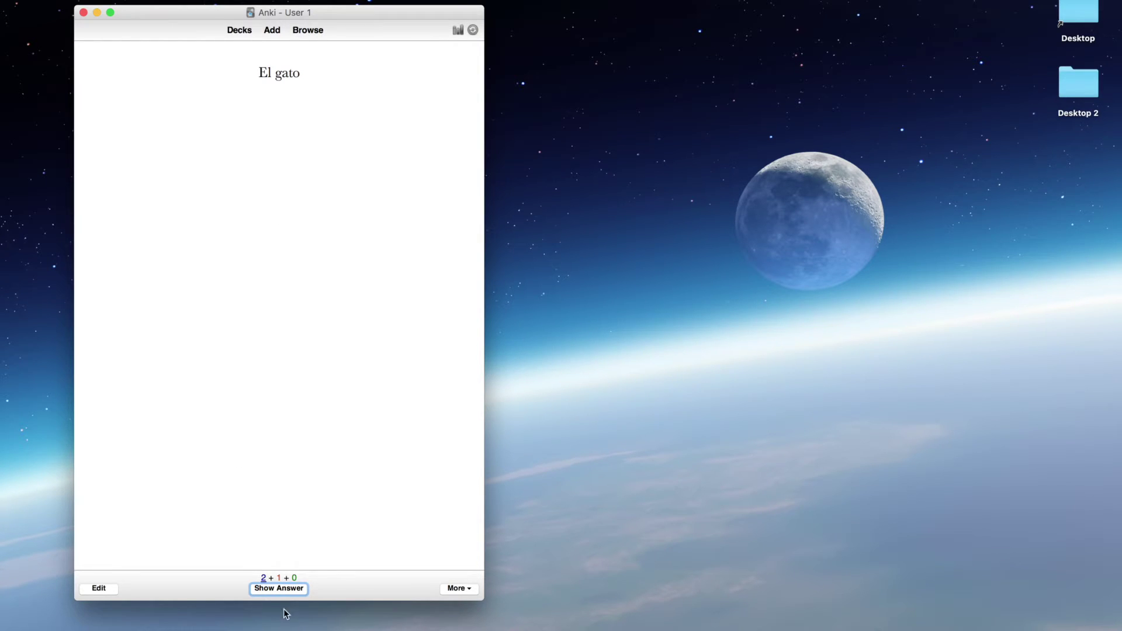
Step: Reveal the answers to "El gato" and "El pato", rating the first Again and the second Good
{"action": "left_click", "coordinate": [277, 591]}
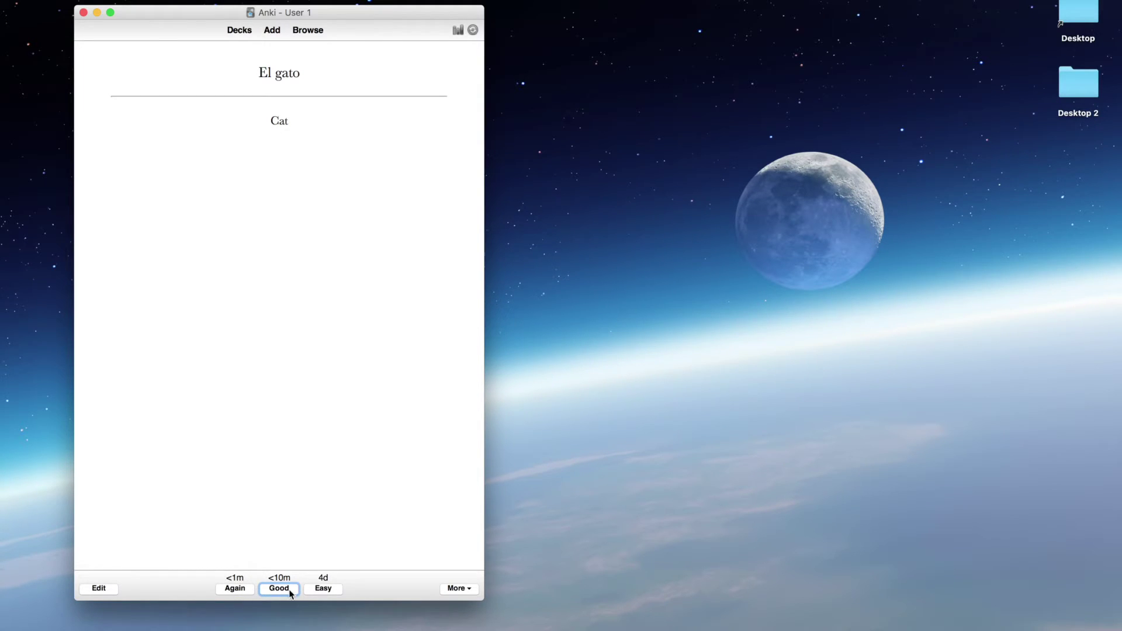
{"action": "left_click", "coordinate": [236, 590]}
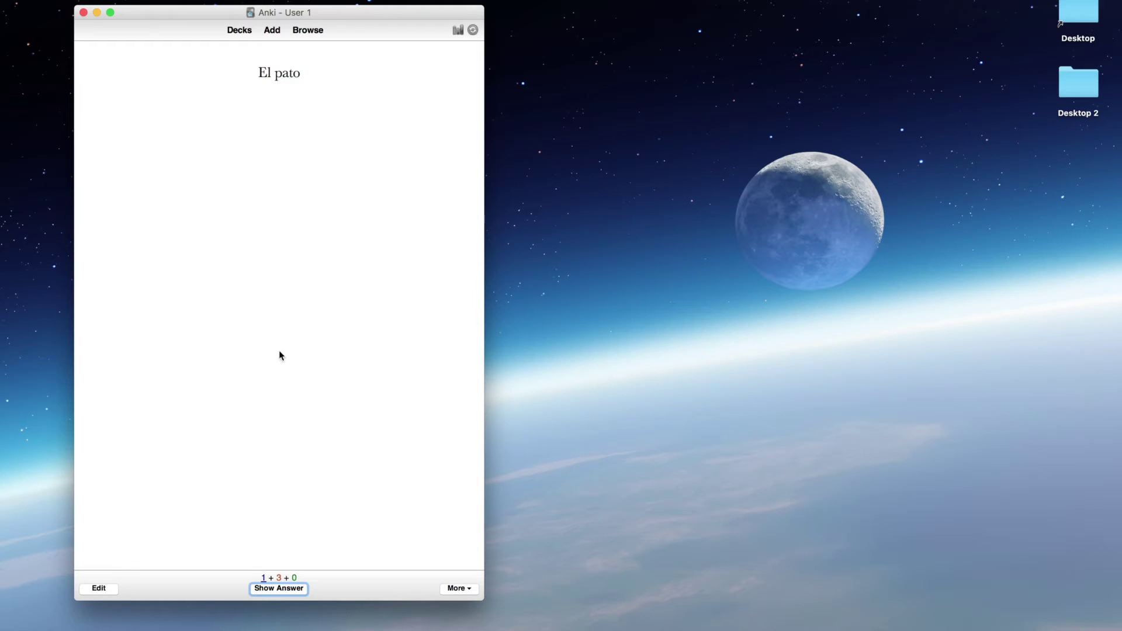
{"action": "left_click", "coordinate": [278, 590]}
{"action": "left_click", "coordinate": [278, 591]}
Step: Look at the remaining card counts, reveal the answer to the repeated "El gato" card and rate it Good
{"action": "left_click", "coordinate": [264, 577]}
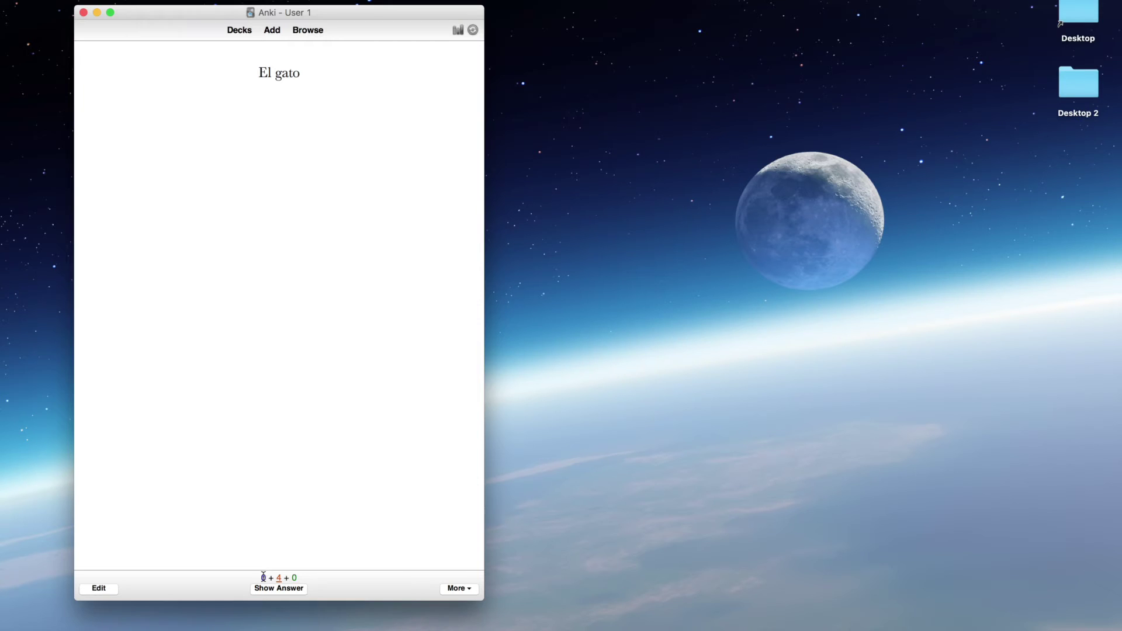
{"action": "left_click", "coordinate": [265, 577]}
{"action": "left_click", "coordinate": [280, 589]}
{"action": "left_click", "coordinate": [279, 588]}
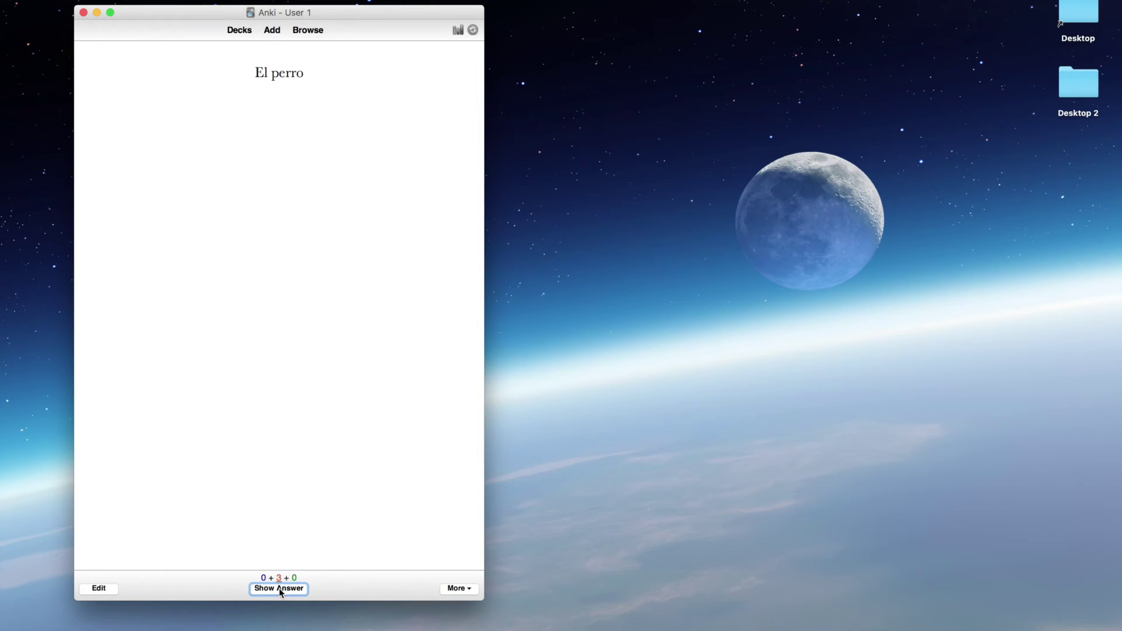
Step: Finish the Nouns study session by revealing "El perro" and the other remaining cards and rating each Good
{"action": "left_click", "coordinate": [279, 588]}
{"action": "left_click", "coordinate": [279, 588]}
{"action": "left_click", "coordinate": [273, 589]}
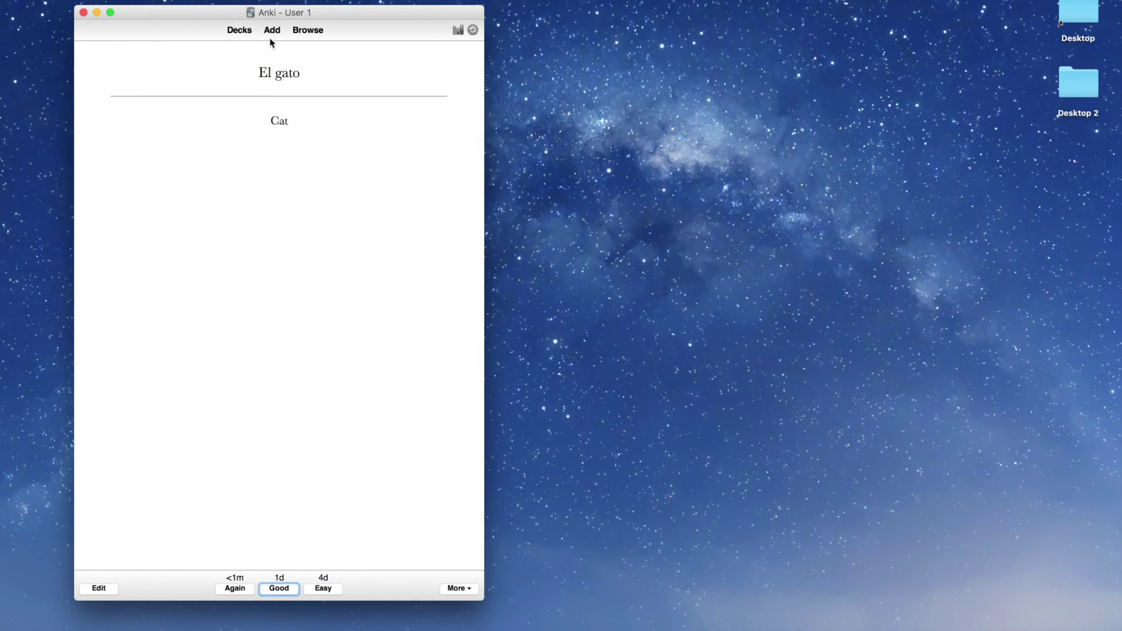
{"action": "left_click", "coordinate": [279, 589]}
{"action": "left_click", "coordinate": [282, 589]}
{"action": "left_click", "coordinate": [282, 589]}
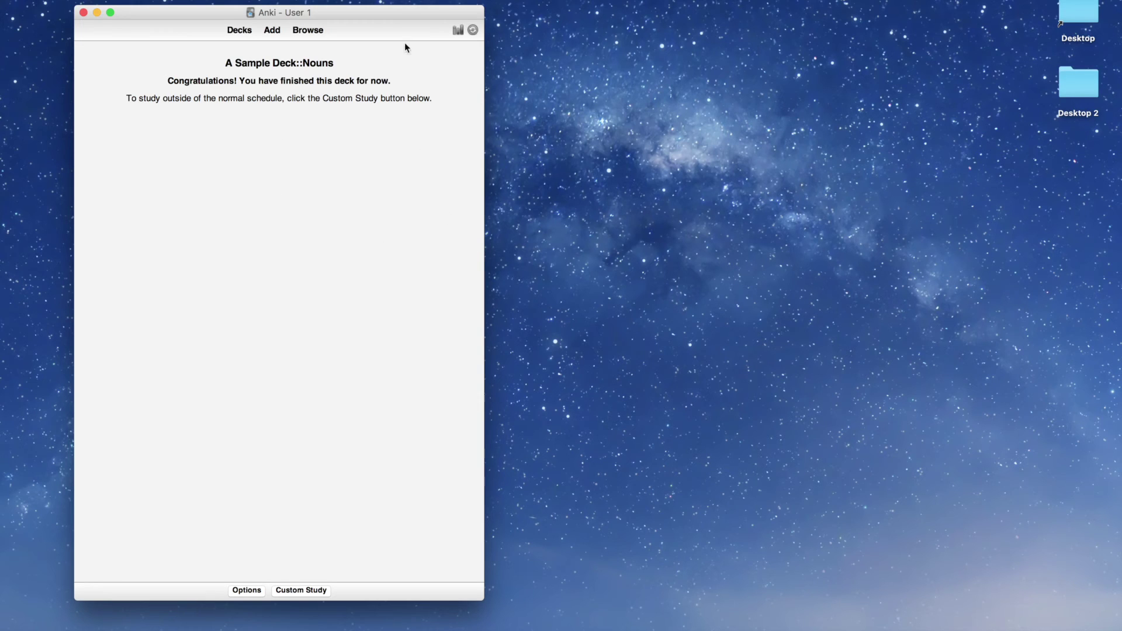
Step: Enlarge the window to examine the custom study options, cancel them, and return to the deck list
{"action": "left_click_drag", "start_coordinate": [399, 17], "coordinate": [381, 2]}
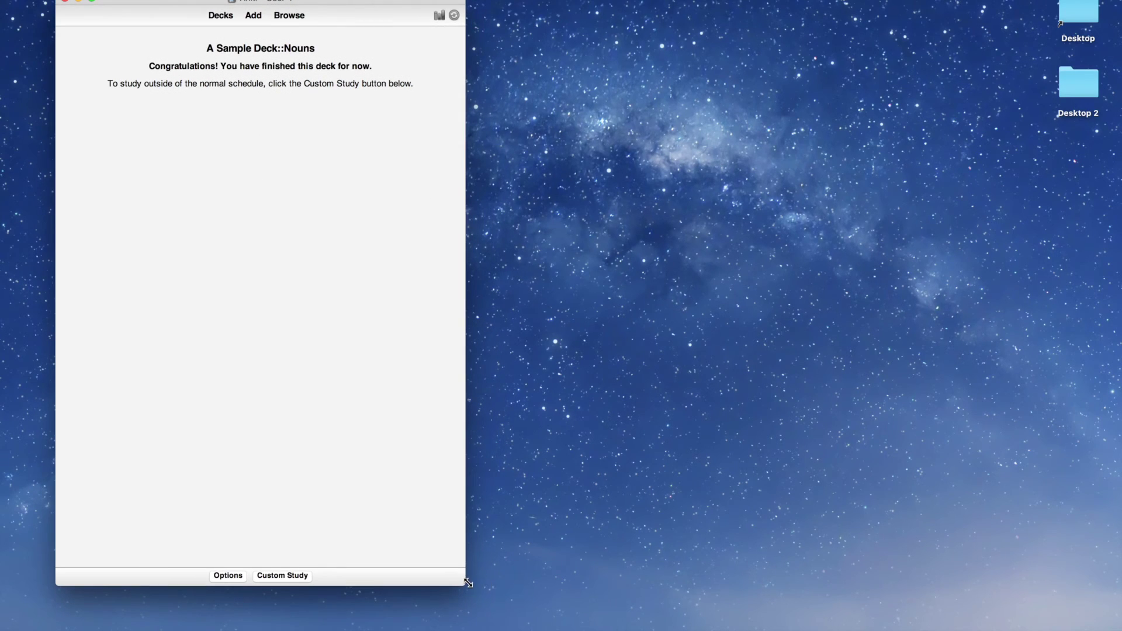
{"action": "left_click_drag", "start_coordinate": [465, 583], "coordinate": [509, 625]}
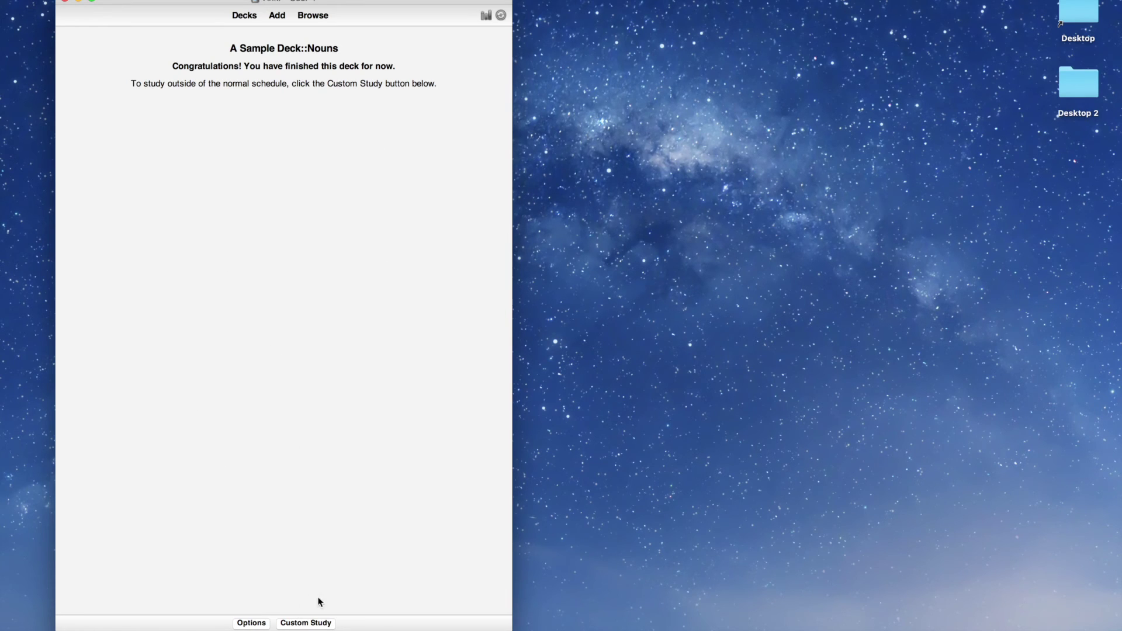
{"action": "left_click", "coordinate": [306, 623]}
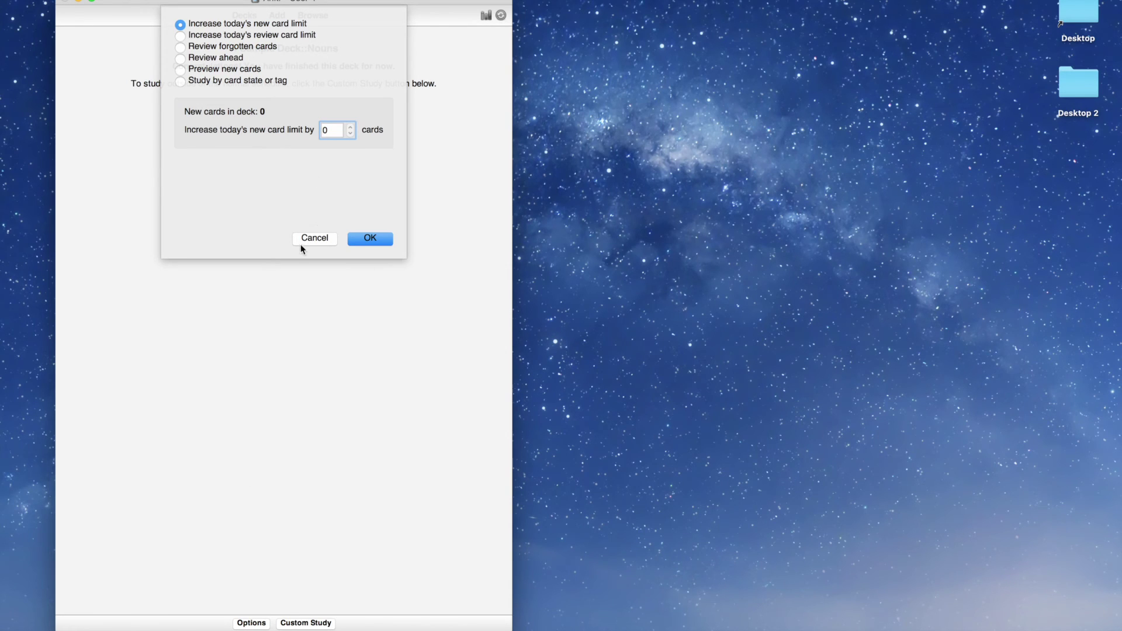
{"action": "left_click", "coordinate": [313, 239]}
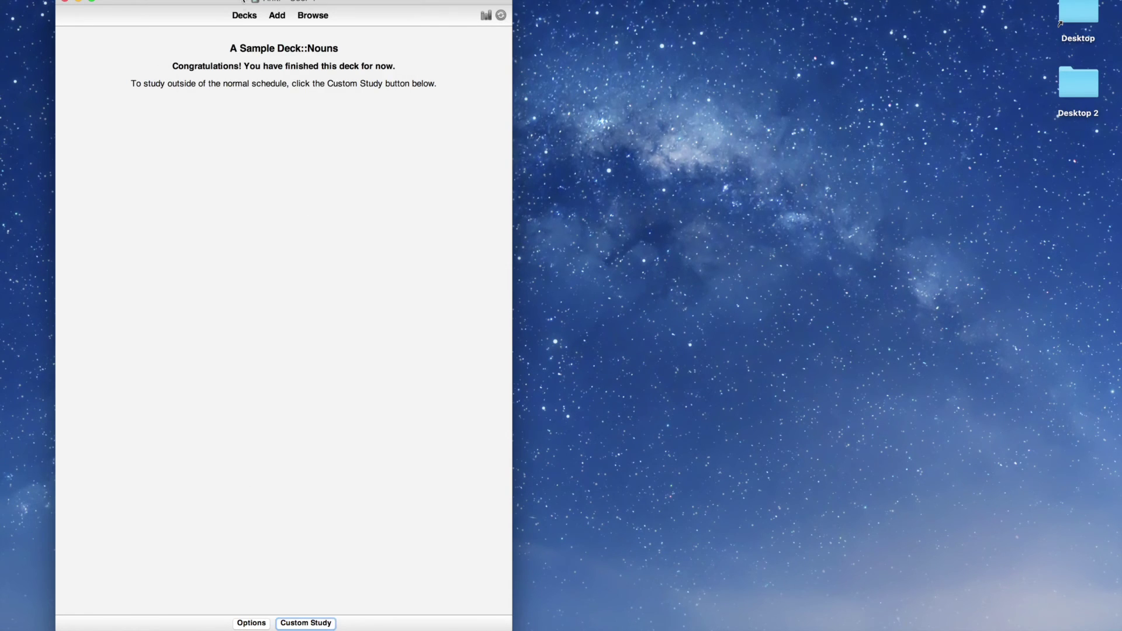
{"action": "left_click", "coordinate": [246, 15]}
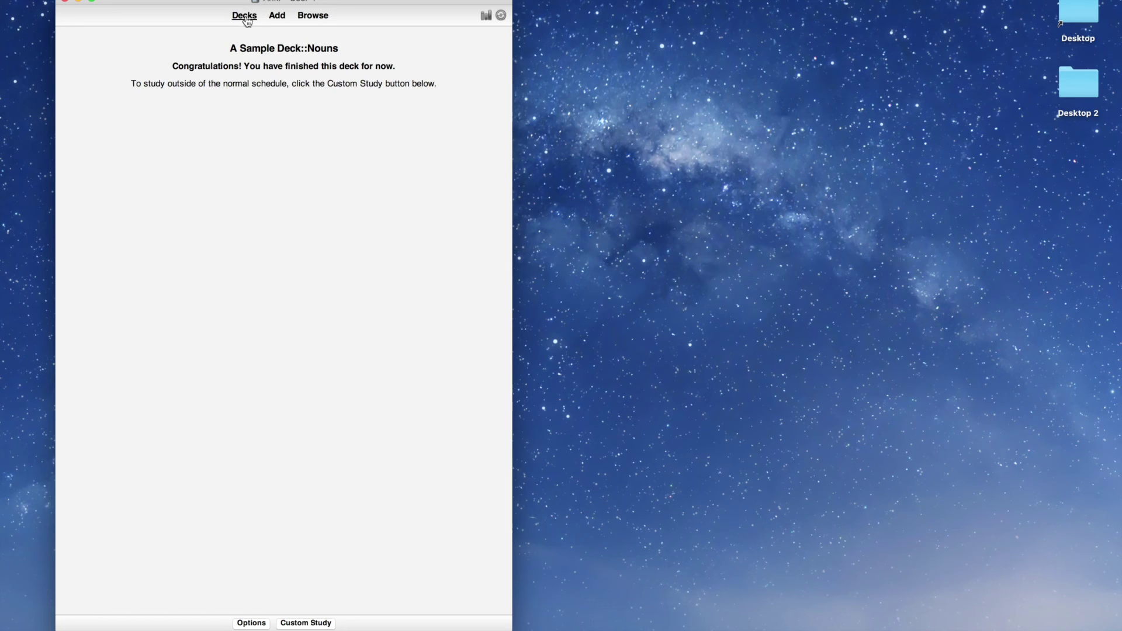